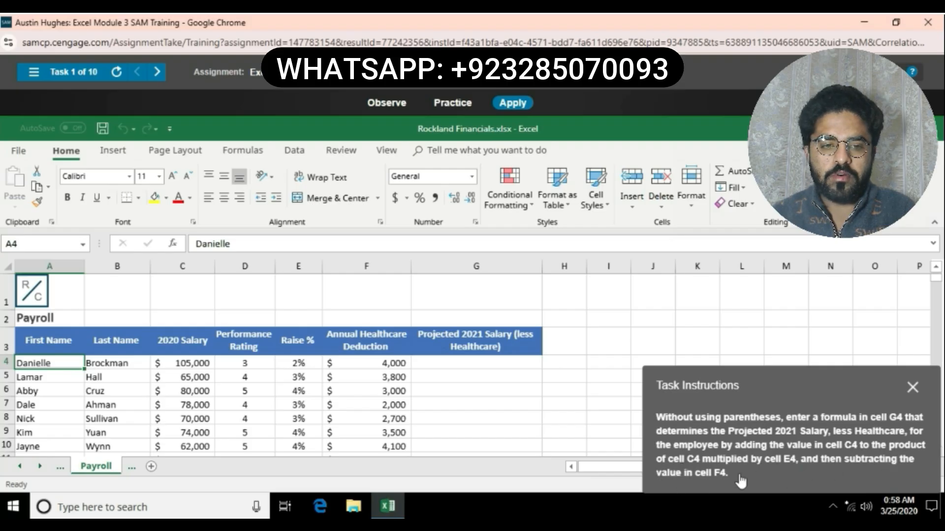
Enter the formula =C4+C4*E4-F4 in cell G4 to calculate the first employee's projected 2021 salary less healthcare
{"action": "left_click", "coordinate": [483, 365]}
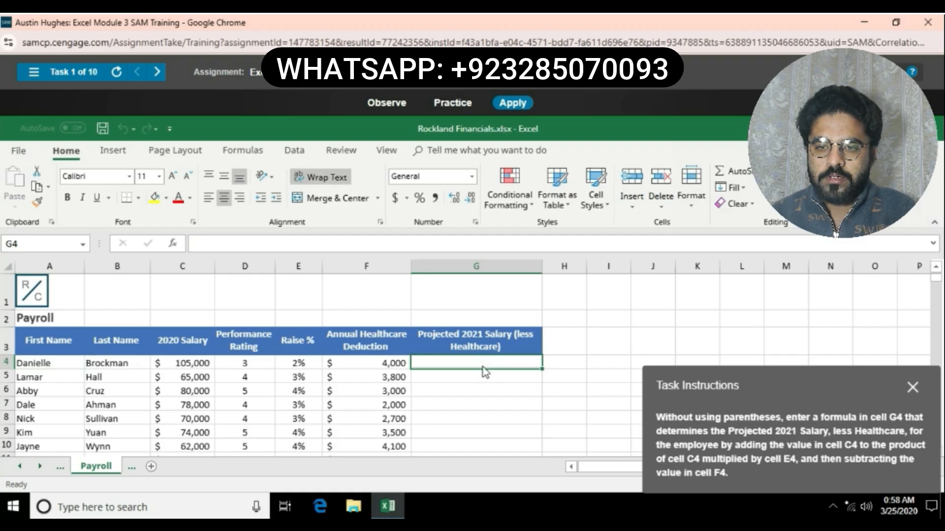
{"action": "type", "text": "="}
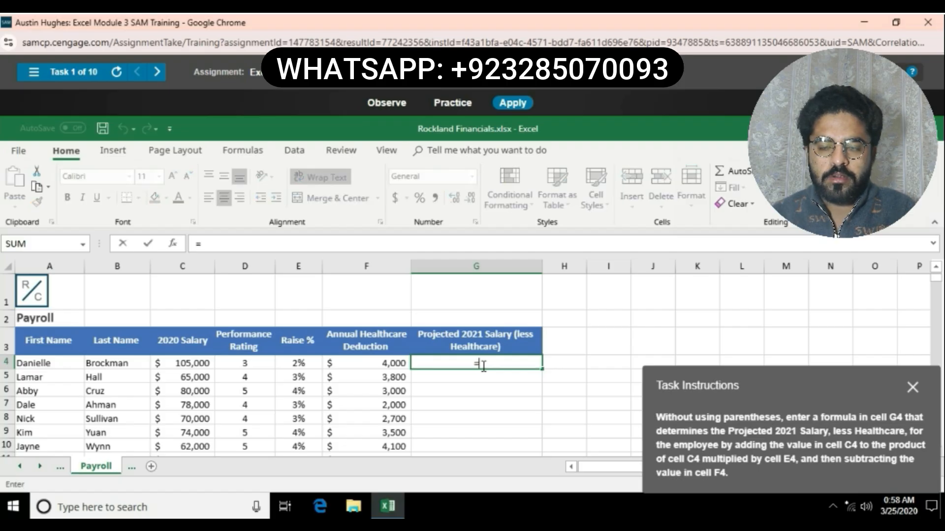
{"action": "type", "text": "C4"}
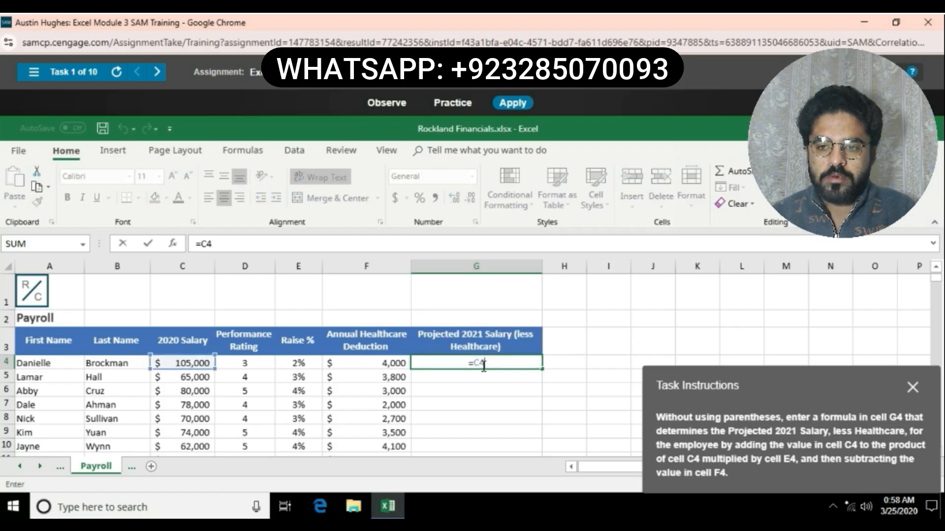
{"action": "type", "text": "+C4"}
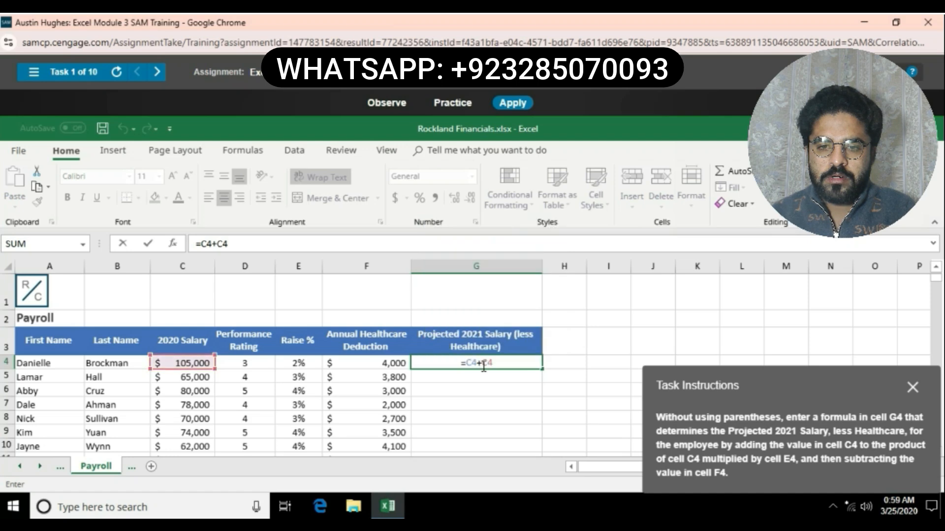
{"action": "type", "text": "*E4"}
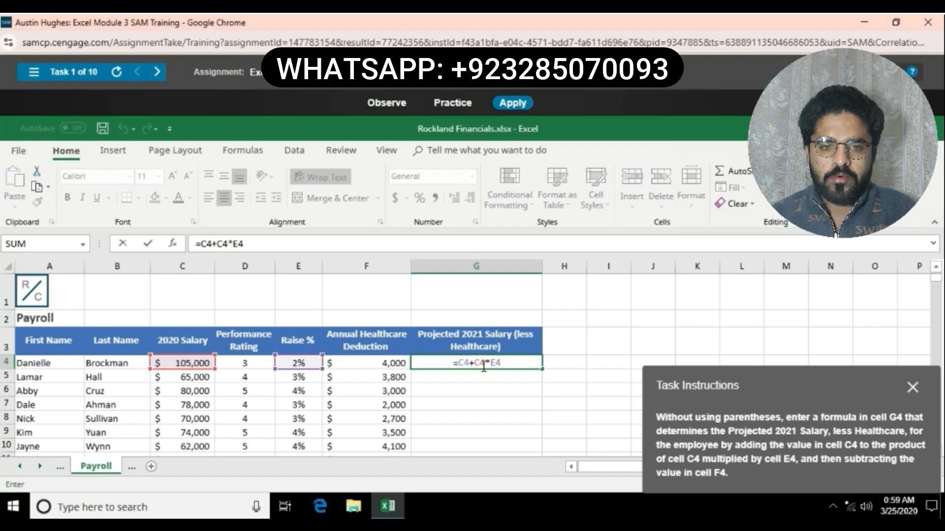
{"action": "type", "text": "-F4"}
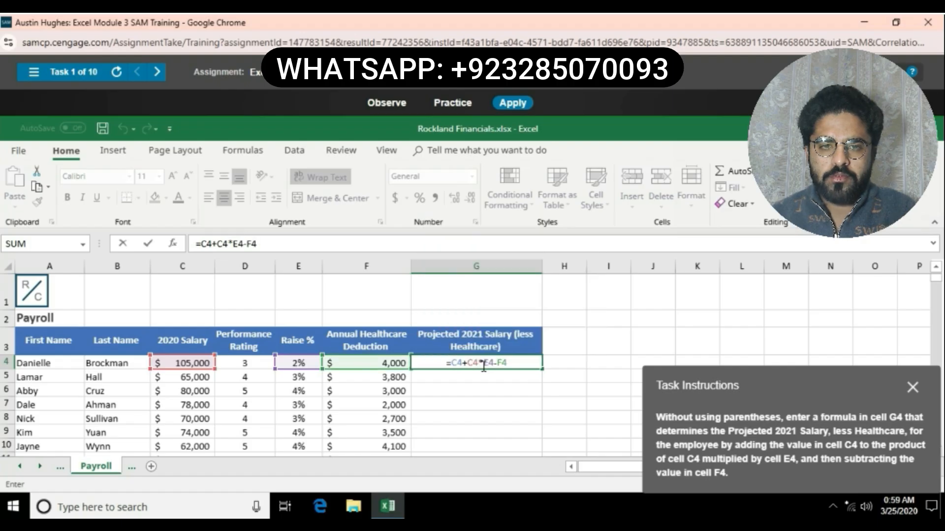
{"action": "key", "text": "Return"}
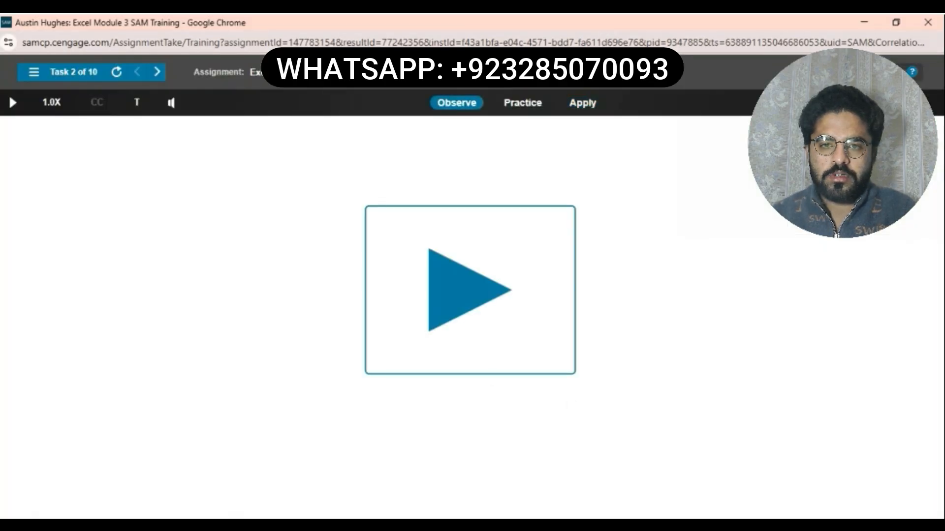
Open the Apply exercise of Task 2 and enter the formula =COUNT(D5:D18) in cell D19 beside Total Clients
{"action": "left_click", "coordinate": [579, 103]}
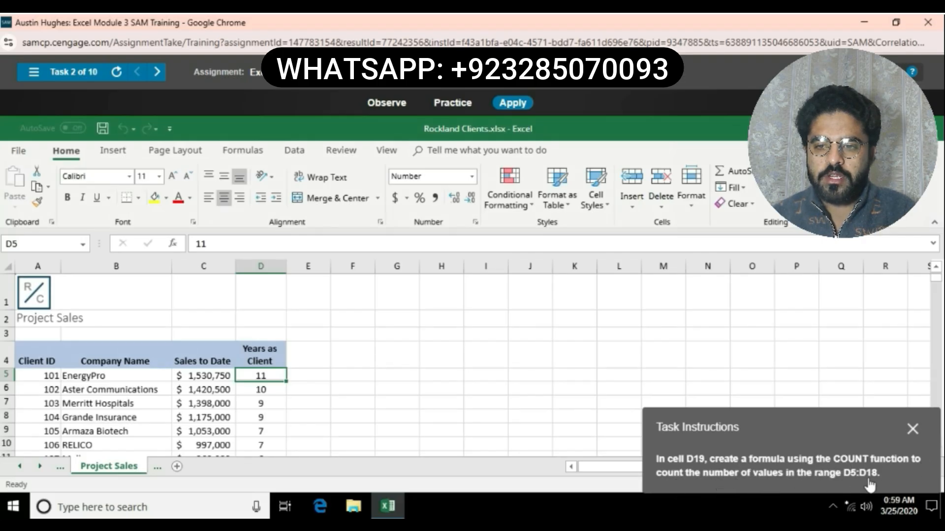
{"action": "left_click", "coordinate": [936, 291]}
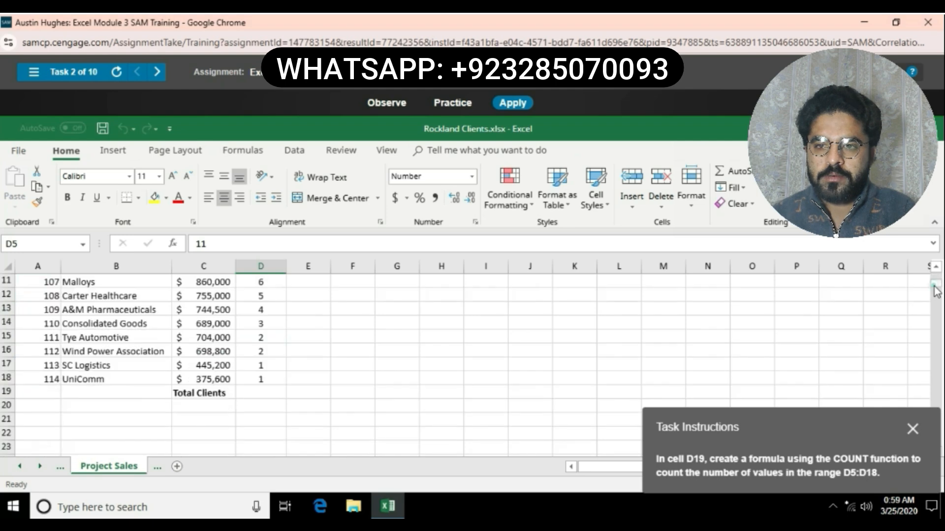
{"action": "left_click", "coordinate": [272, 393]}
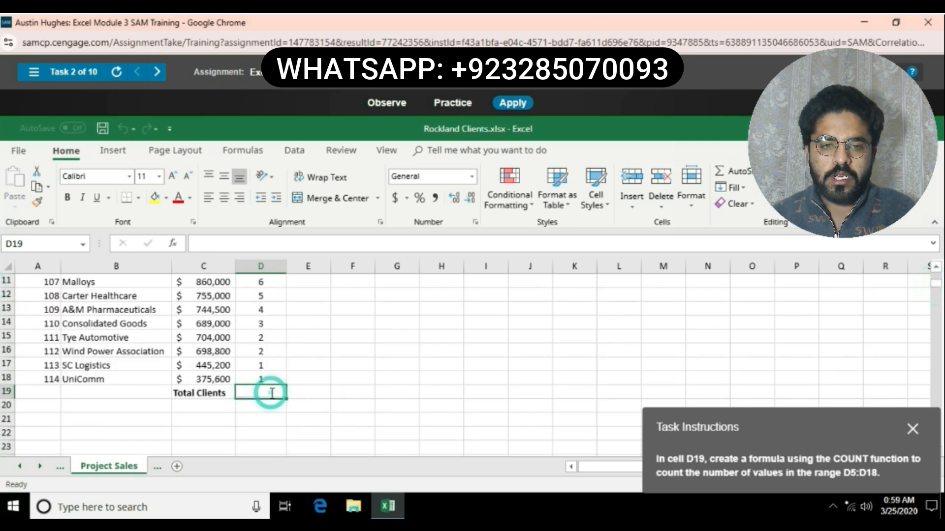
{"action": "type", "text": "=COU"}
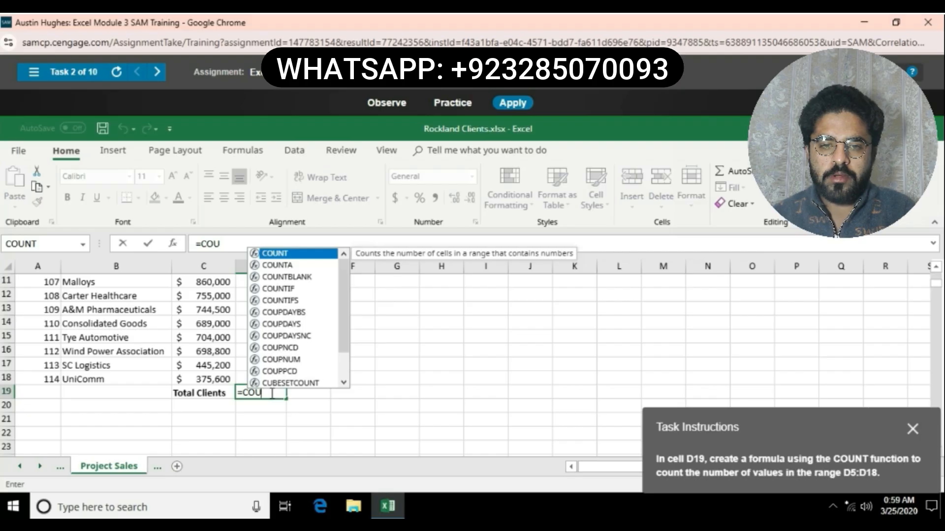
{"action": "type", "text": "NT"}
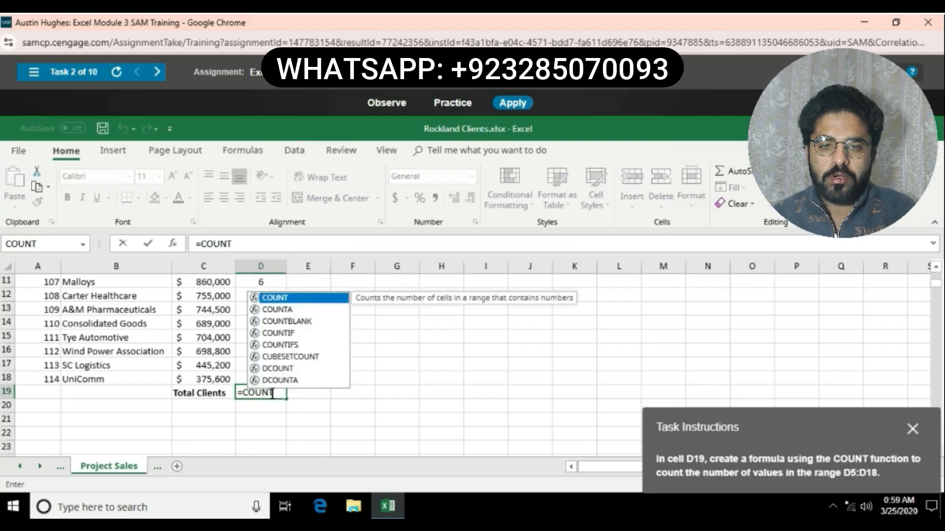
{"action": "type", "text": "("}
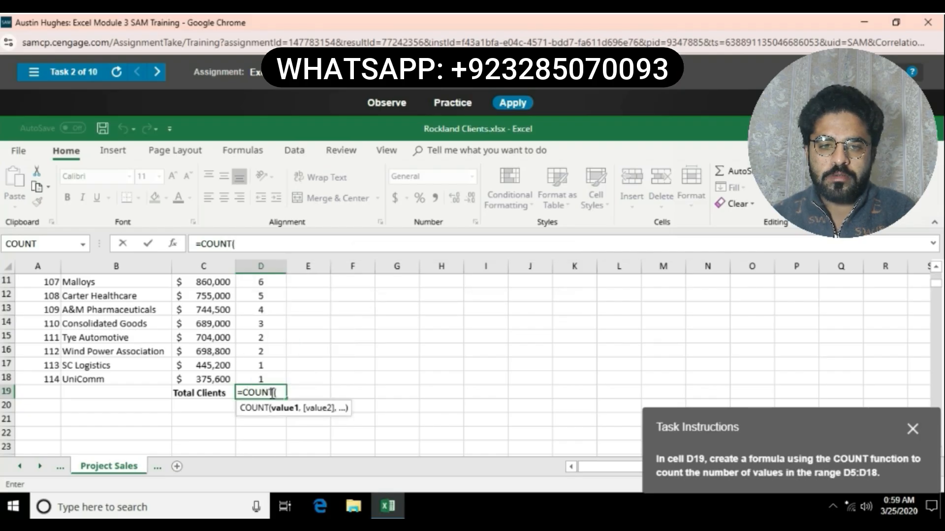
{"action": "type", "text": "D5"}
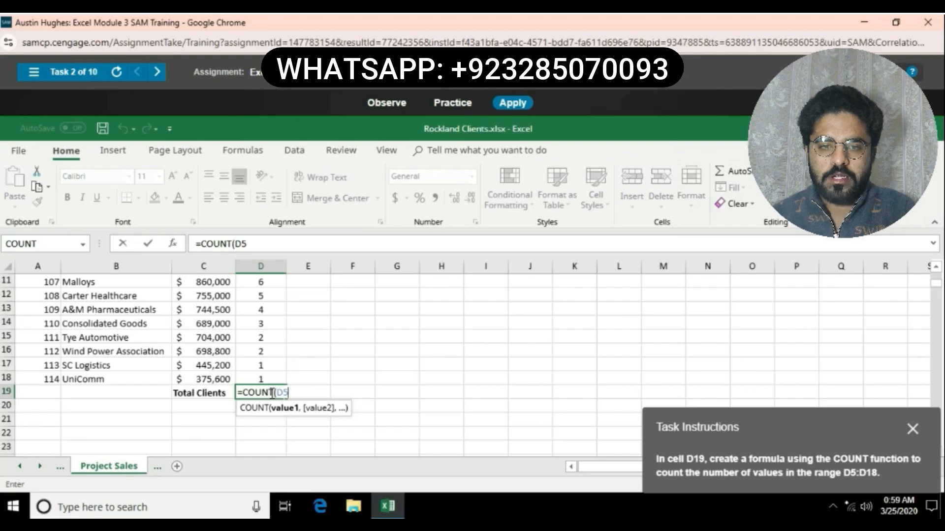
{"action": "type", "text": ":D18"}
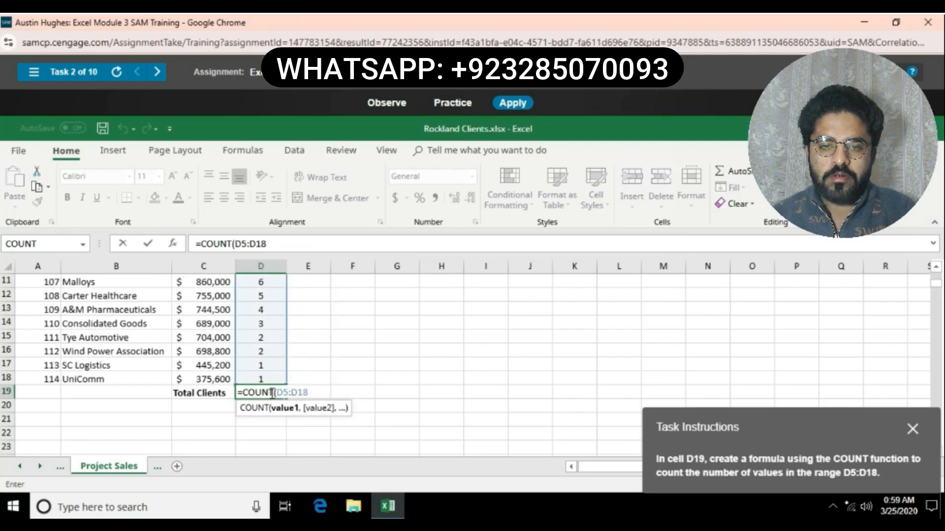
{"action": "type", "text": ")"}
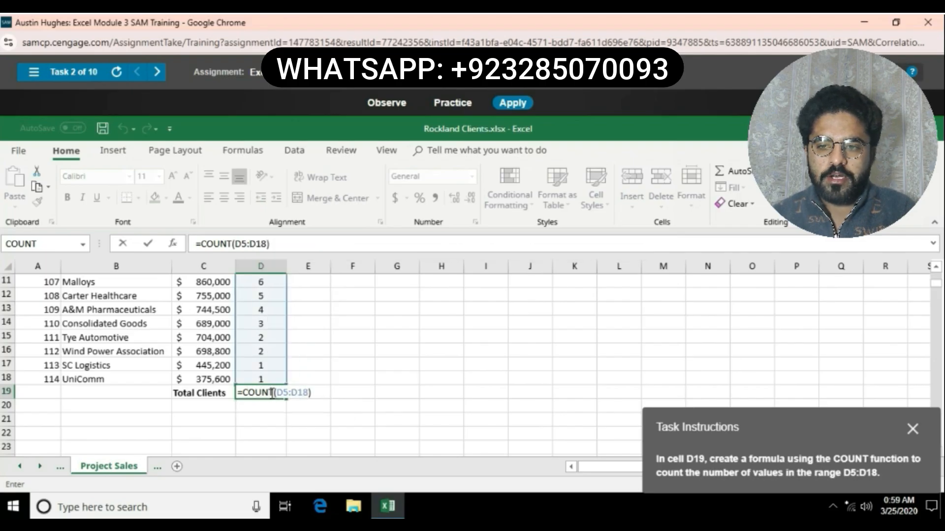
{"action": "key", "text": "Return"}
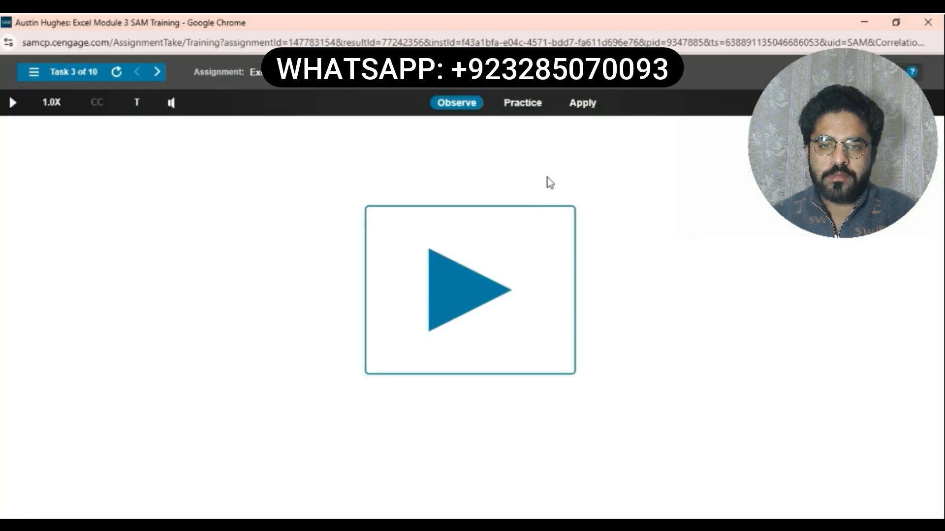
Open the Apply exercise of Task 3 and insert the IF function from the Logical category in cell F4
{"action": "left_click", "coordinate": [581, 104]}
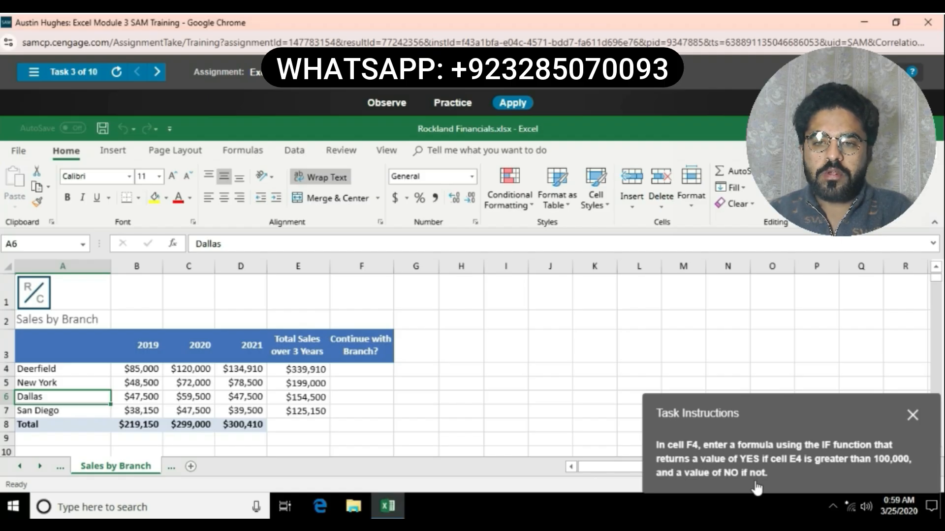
{"action": "left_click", "coordinate": [370, 375]}
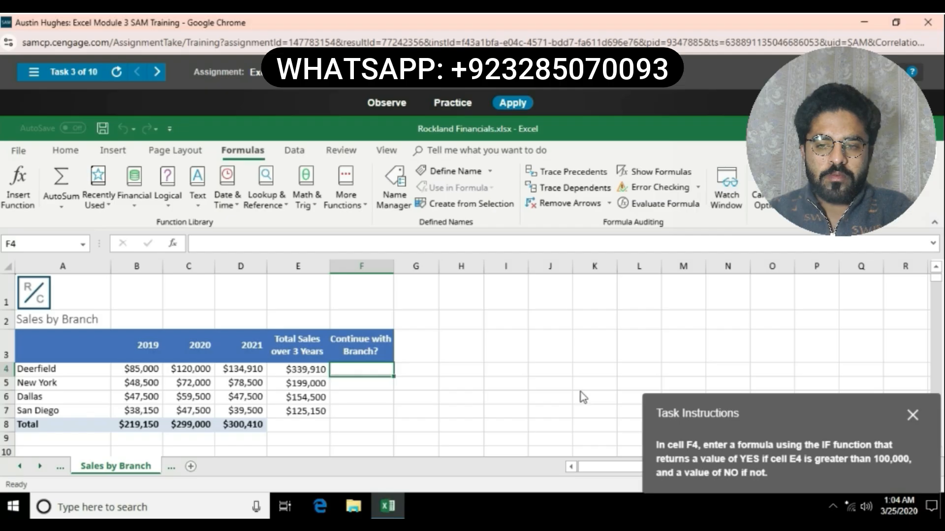
{"action": "type", "text": "="}
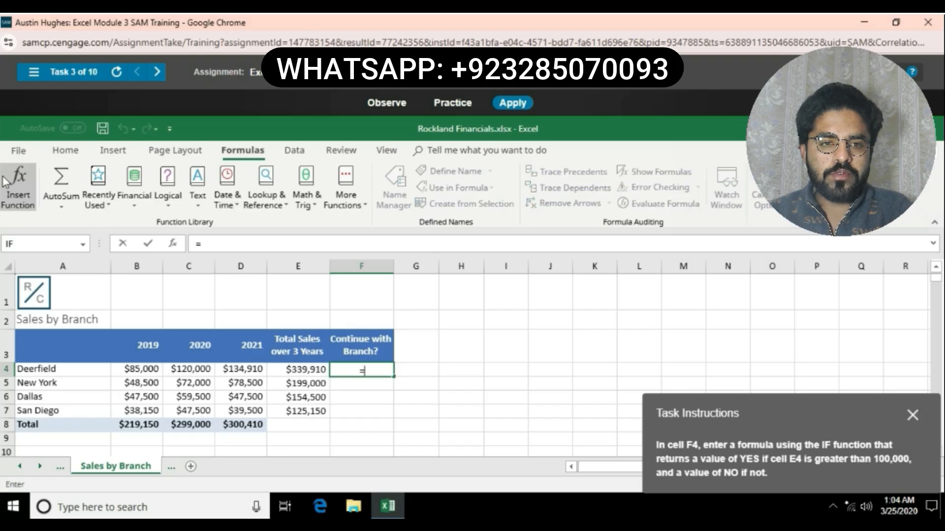
{"action": "left_click", "coordinate": [23, 183]}
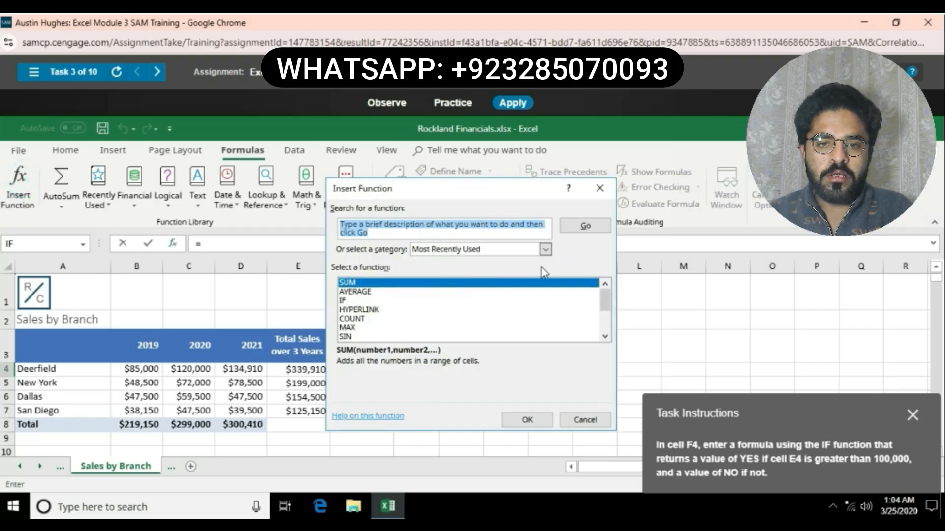
{"action": "left_click", "coordinate": [545, 249]}
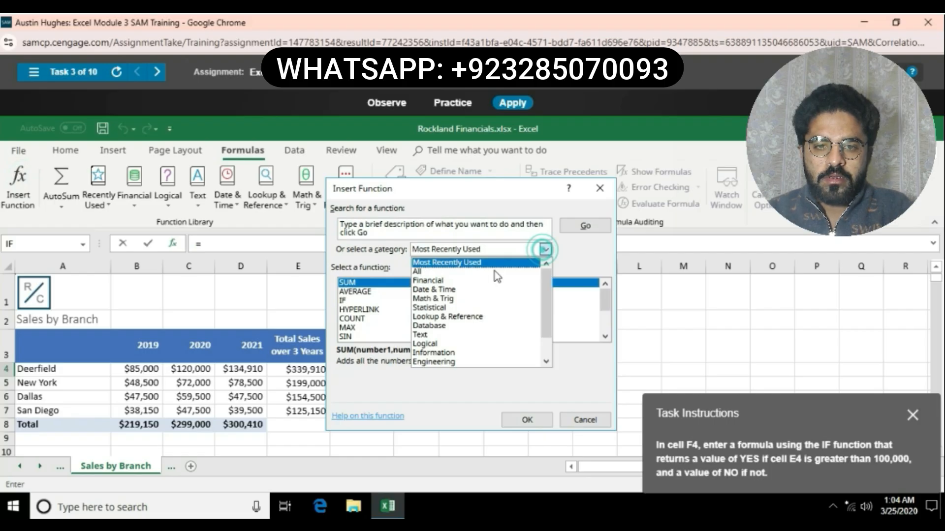
{"action": "left_click", "coordinate": [424, 343]}
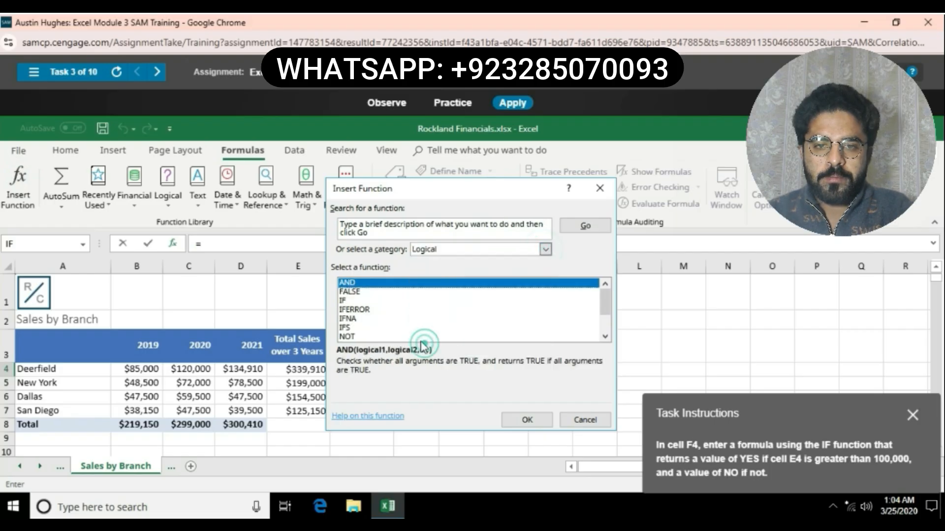
{"action": "left_click", "coordinate": [344, 300]}
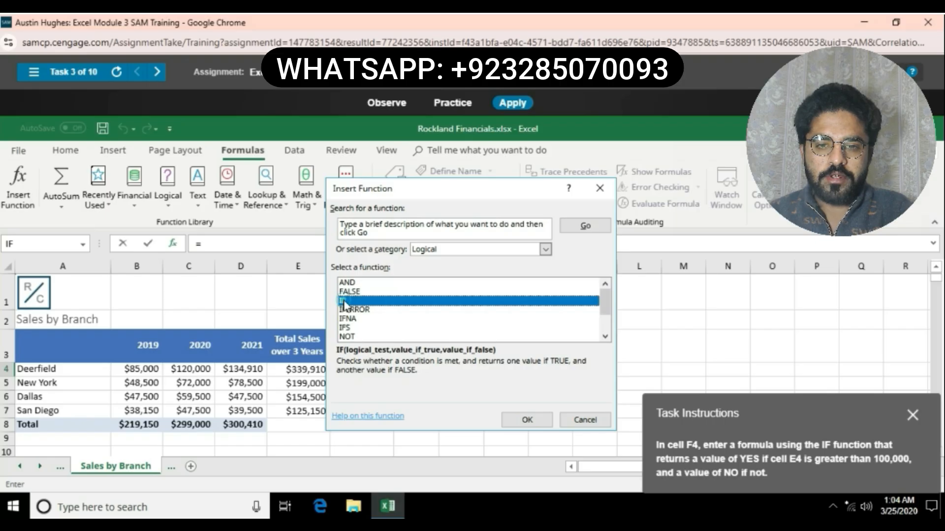
{"action": "left_click", "coordinate": [526, 420]}
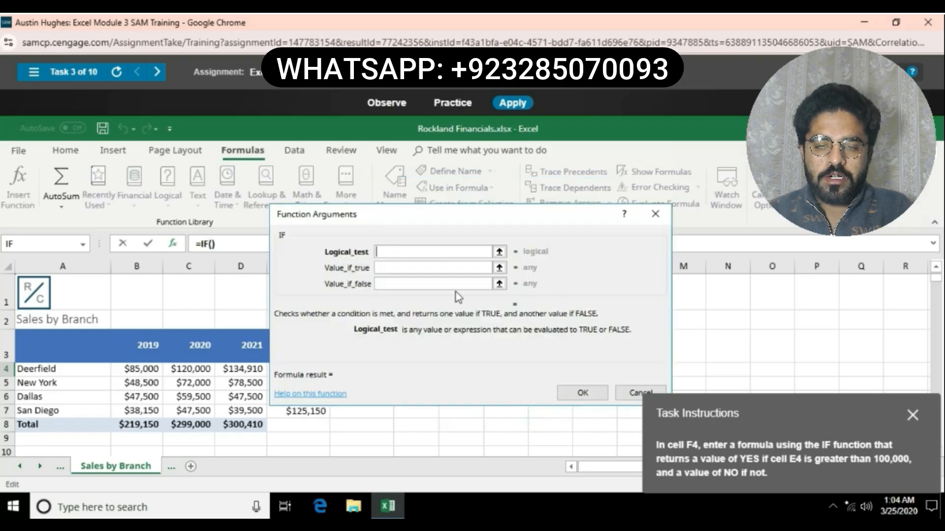
Set the logical test of the IF function to E4>100000, without a thousands separator
{"action": "type", "text": "E4"}
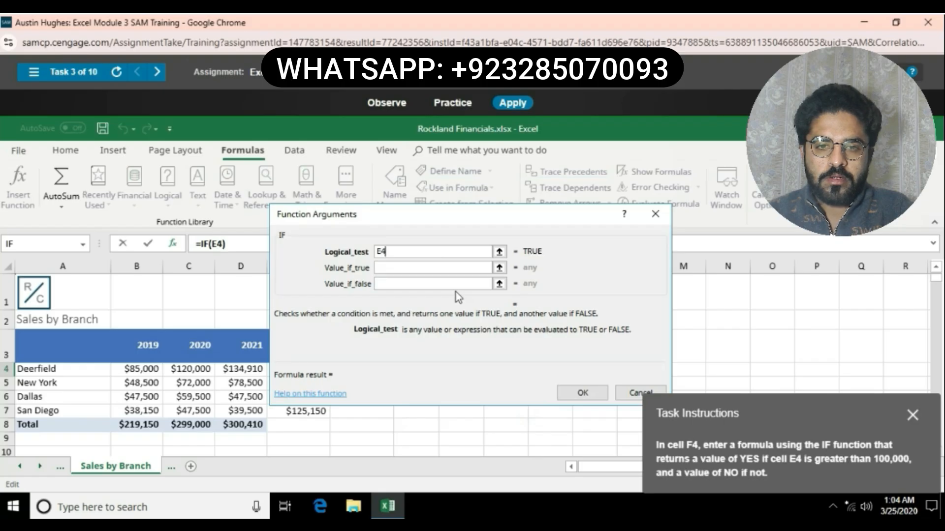
{"action": "type", "text": ">1000"}
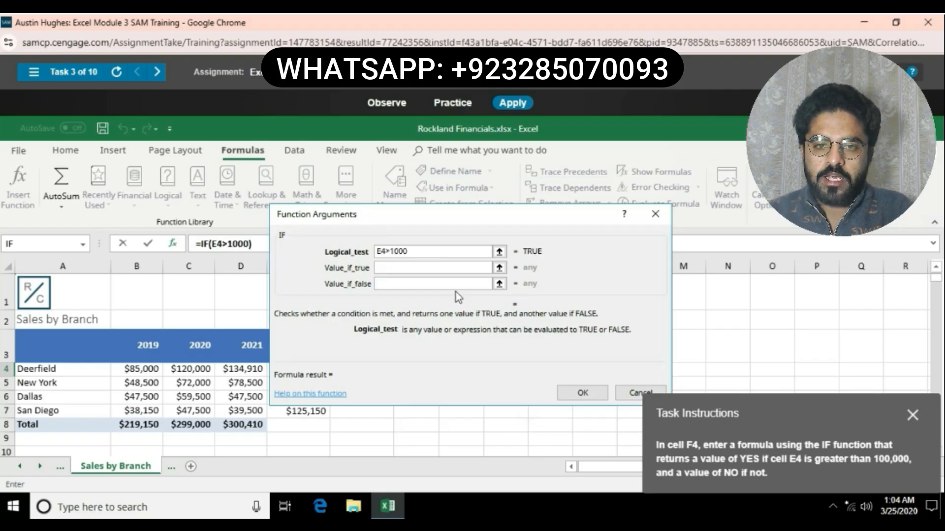
{"action": "type", "text": ",000"}
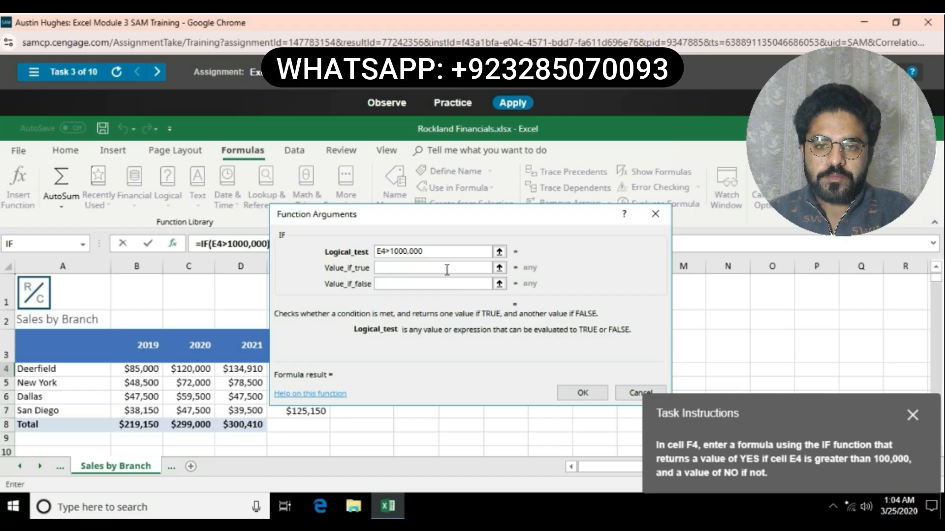
{"action": "left_click", "coordinate": [433, 267]}
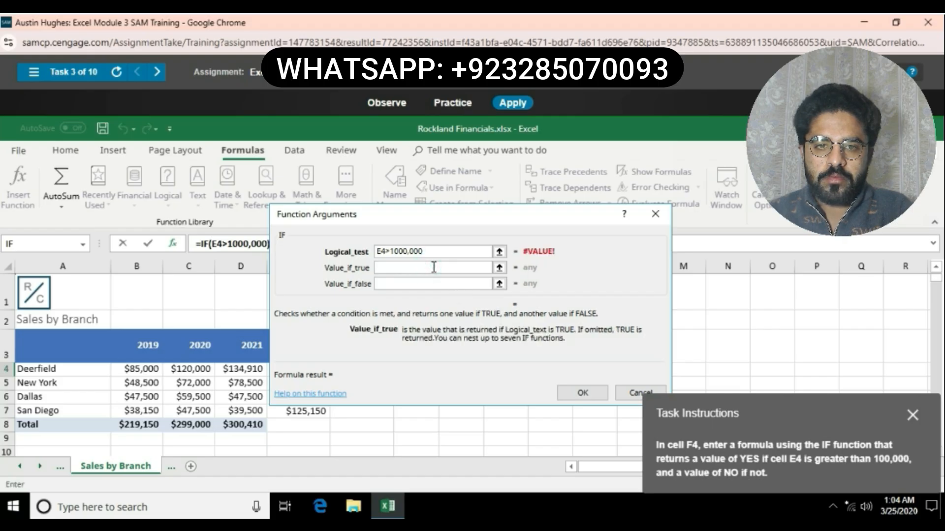
{"action": "left_click", "coordinate": [432, 252]}
{"action": "key", "text": "BackSpace"}
{"action": "key", "text": "BackSpace"}
{"action": "key", "text": "BackSpace"}
{"action": "key", "text": "BackSpace"}
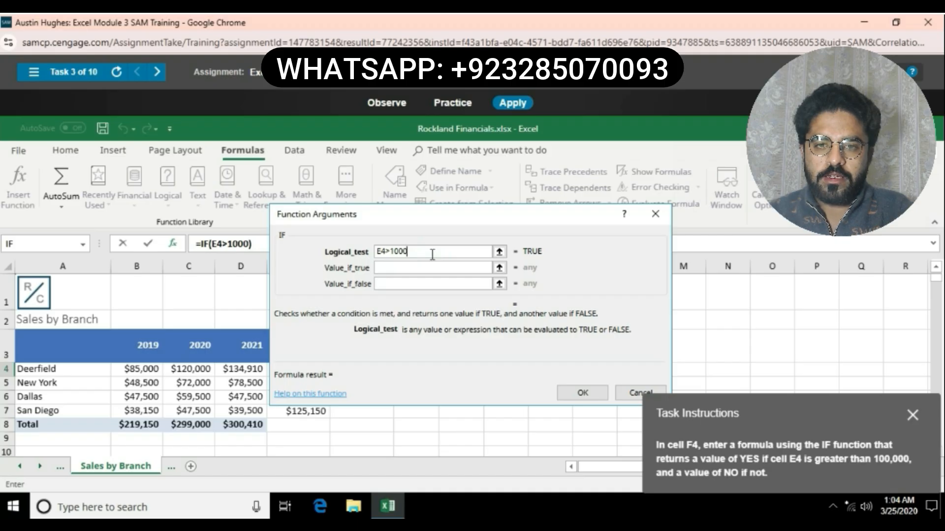
{"action": "type", "text": "00"}
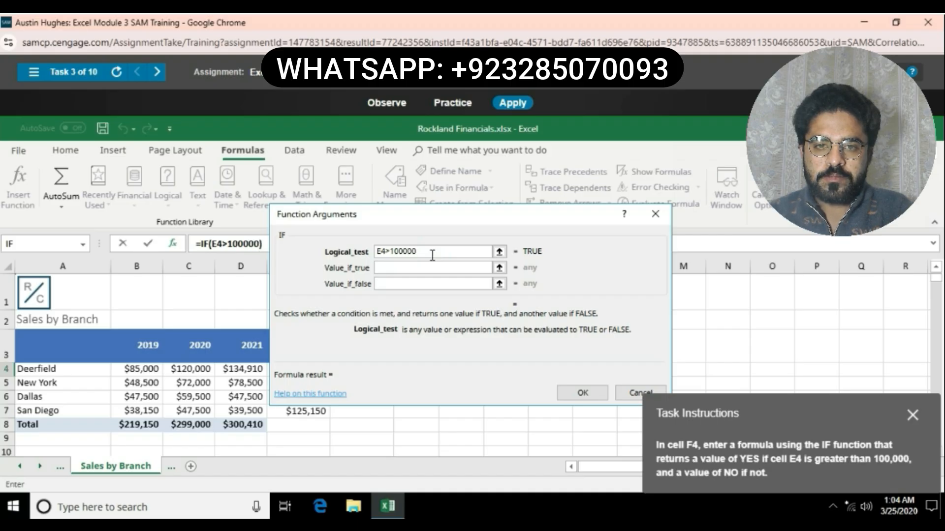
{"action": "key", "text": "Tab"}
Set the IF function's value if true to YES and value if false to NO, and confirm the formula
{"action": "left_click", "coordinate": [432, 265]}
{"action": "type", "text": "YES"}
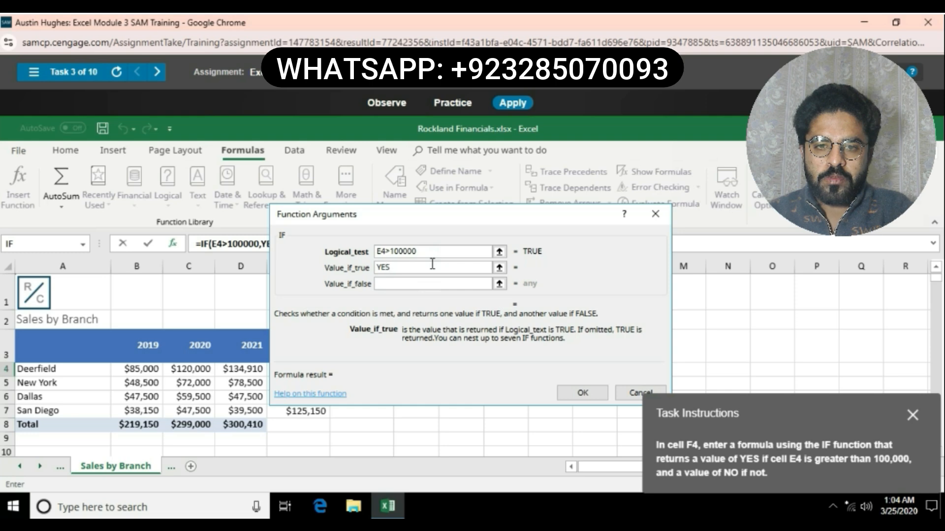
{"action": "left_click", "coordinate": [417, 285]}
{"action": "type", "text": "N"}
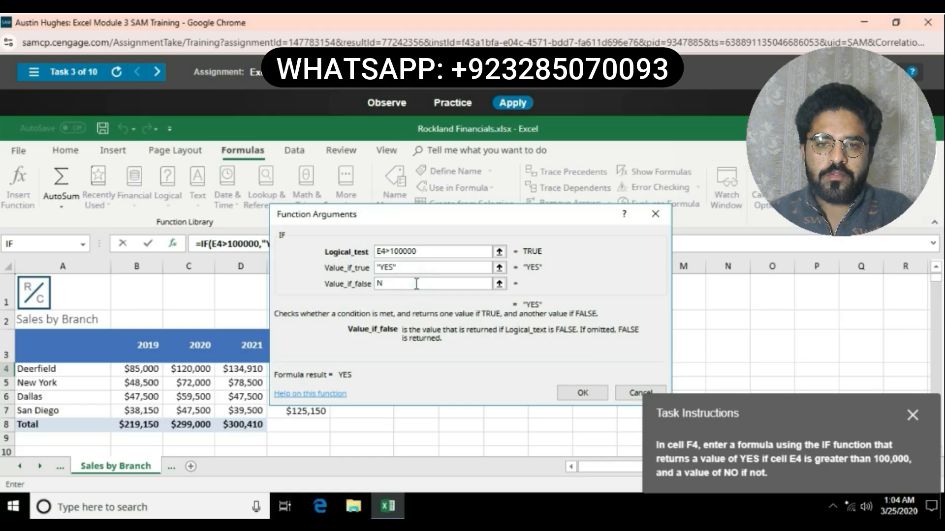
{"action": "type", "text": "O"}
{"action": "left_click", "coordinate": [590, 396]}
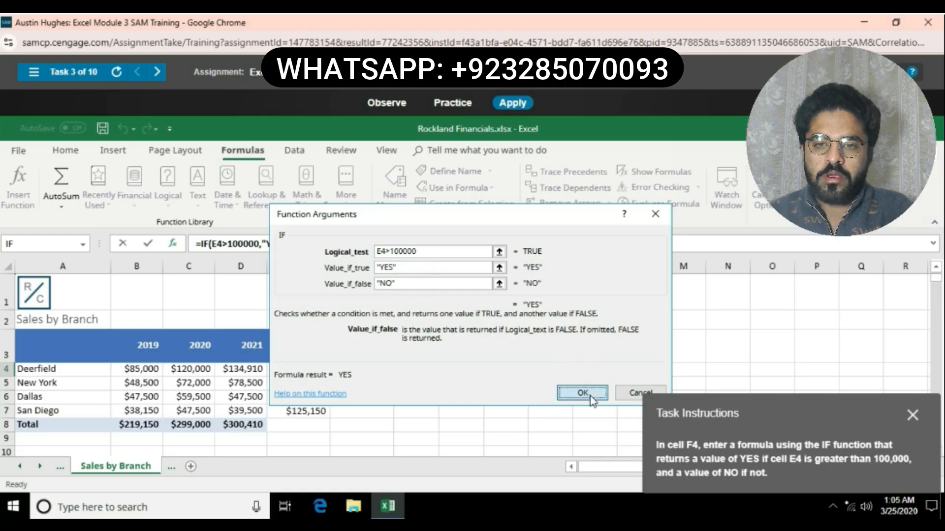
{"action": "left_click", "coordinate": [589, 397]}
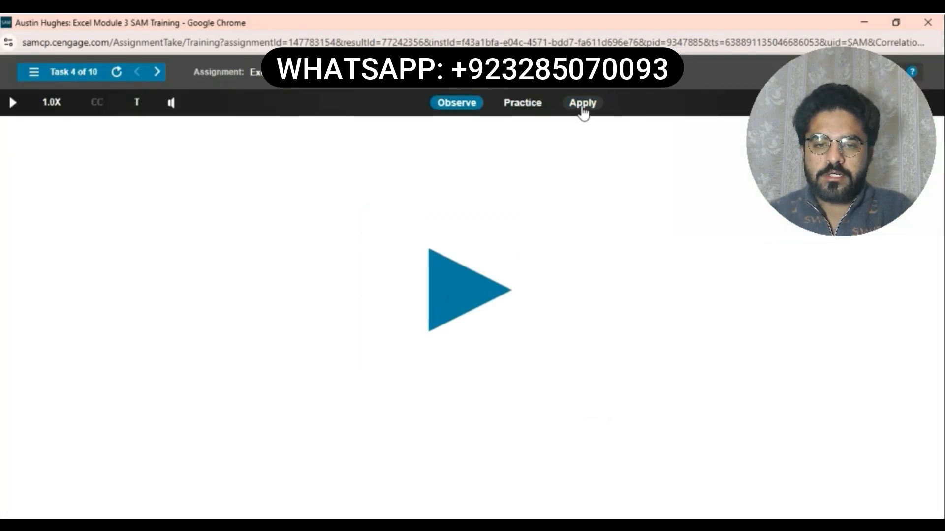
Open the Apply exercise of Task 4 and insert the TODAY function from the Date & Time category in cell B2
{"action": "left_click", "coordinate": [582, 105]}
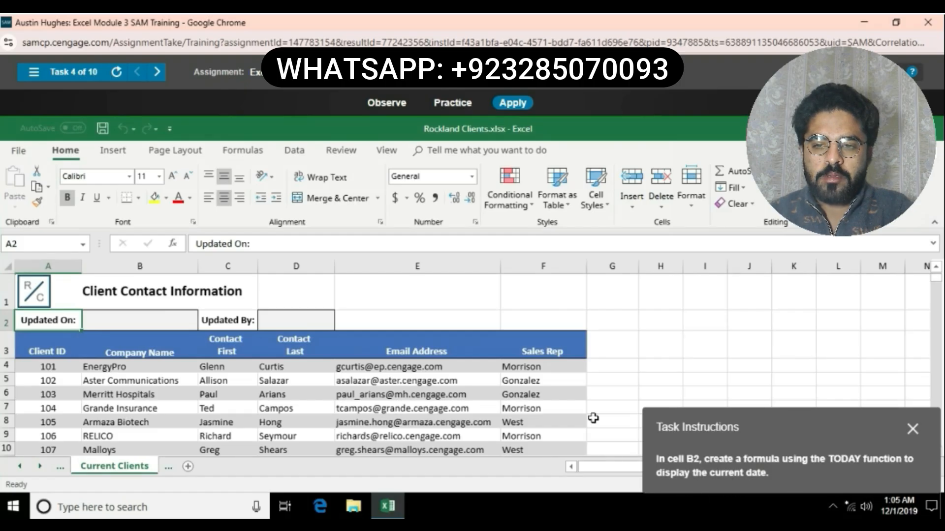
{"action": "left_click", "coordinate": [165, 327]}
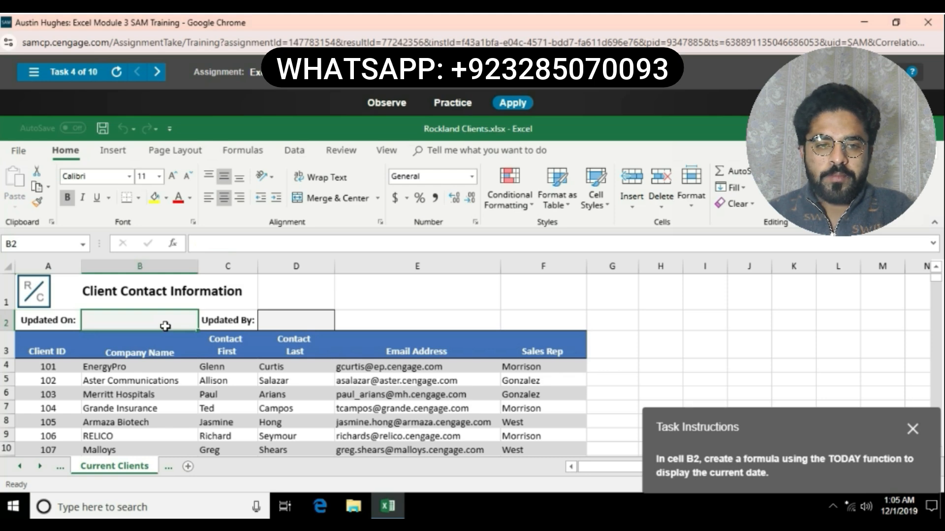
{"action": "type", "text": "="}
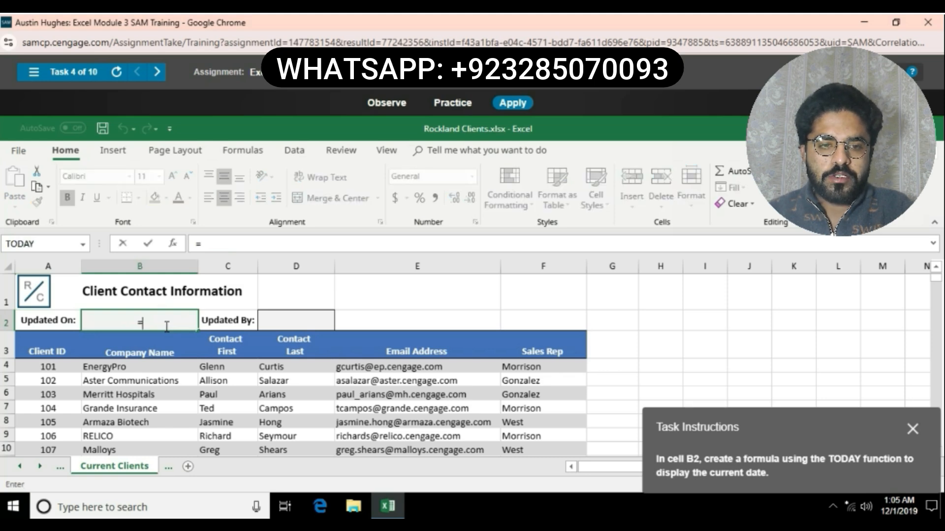
{"action": "left_click", "coordinate": [259, 154]}
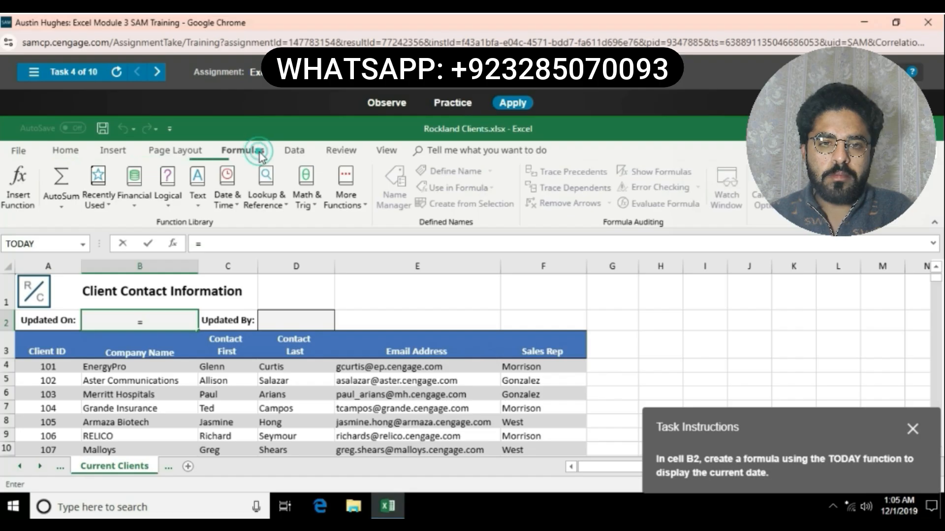
{"action": "left_click", "coordinate": [250, 204]}
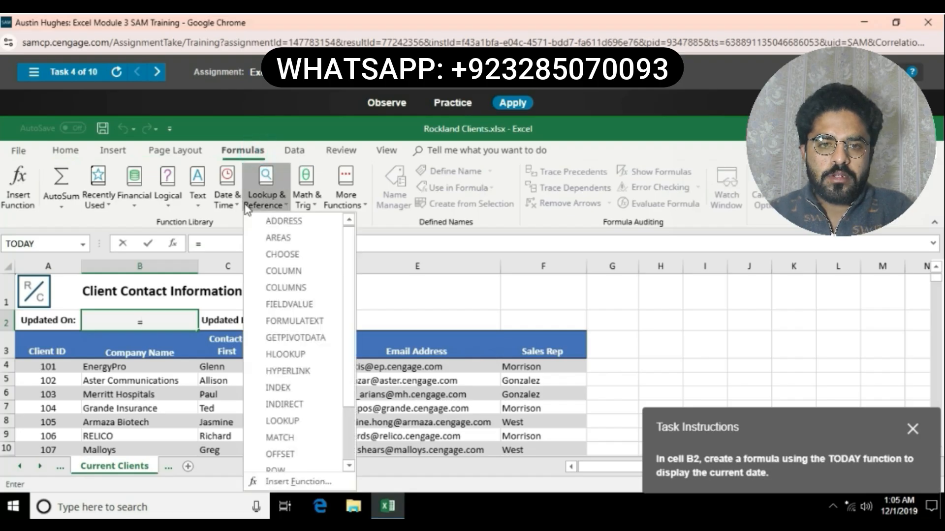
{"action": "left_click", "coordinate": [235, 205]}
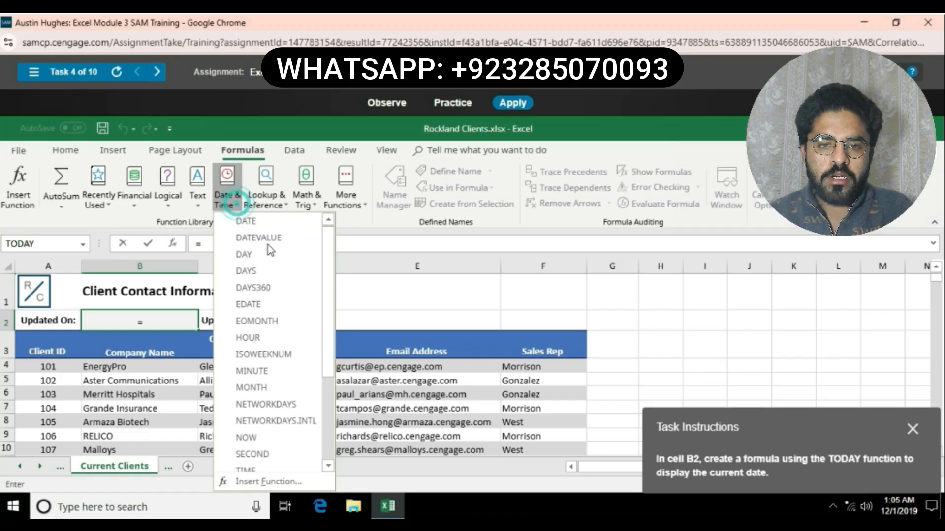
{"action": "scroll", "coordinate": [278, 295], "scroll_direction": "down", "scroll_amount": 3}
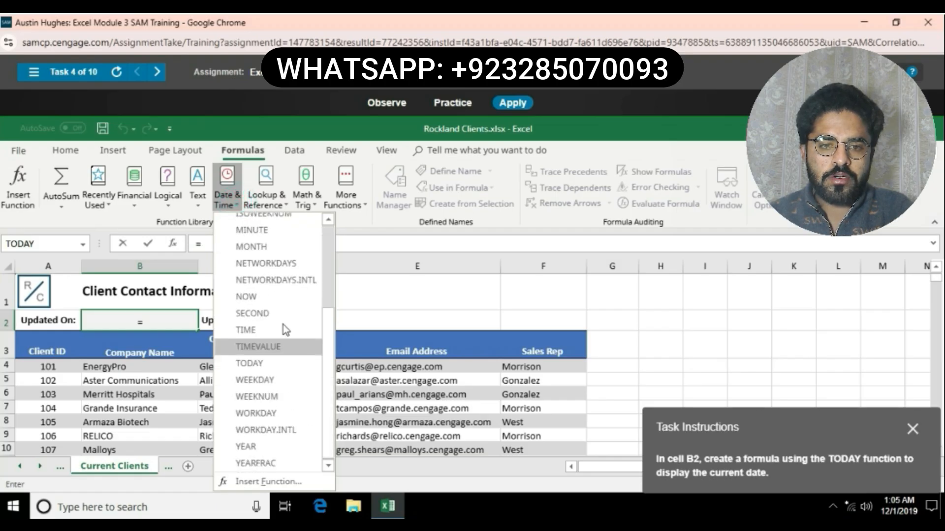
{"action": "left_click", "coordinate": [264, 364]}
{"action": "left_click", "coordinate": [483, 344]}
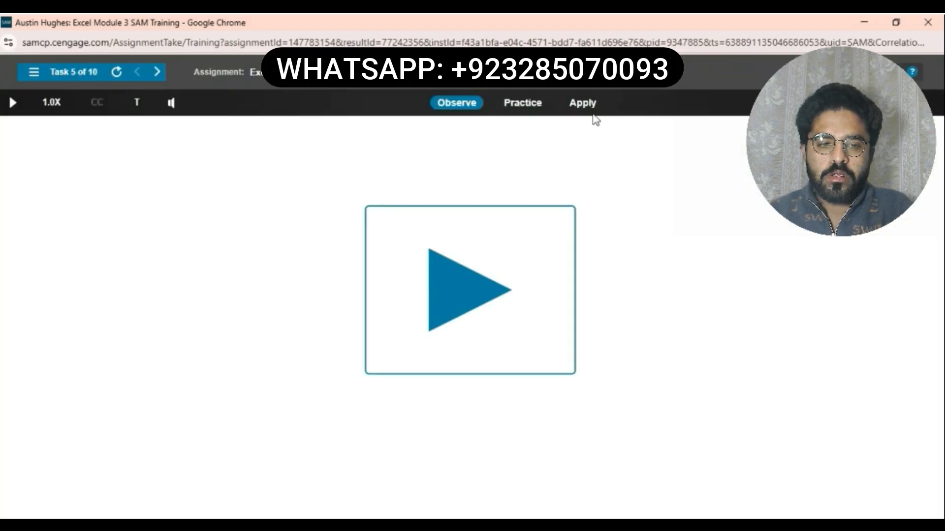
Open the Apply exercise of Task 5 and enter the formula =ROUND(J6,0) in cell B6 for New York's 2019 sales
{"action": "left_click", "coordinate": [583, 103]}
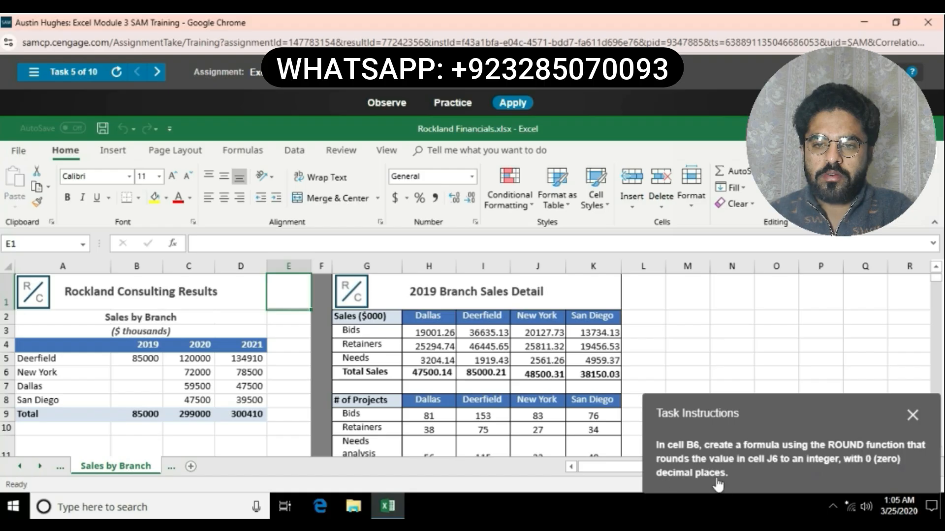
{"action": "left_click", "coordinate": [147, 358]}
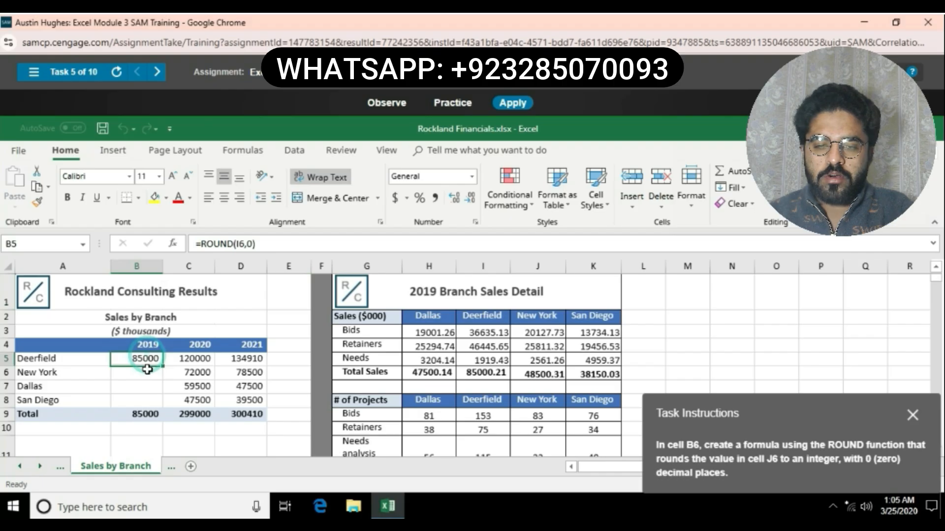
{"action": "left_click", "coordinate": [147, 373]}
{"action": "type", "text": "="}
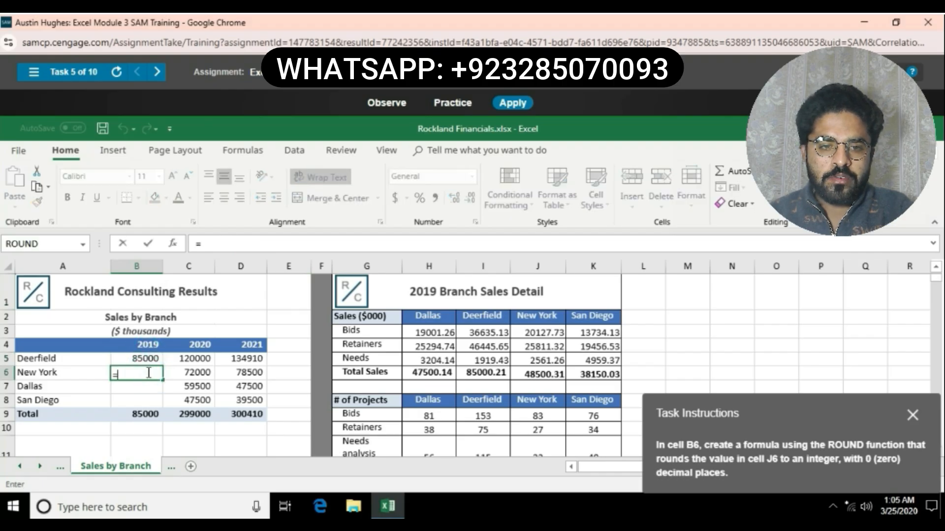
{"action": "type", "text": "ROUND"}
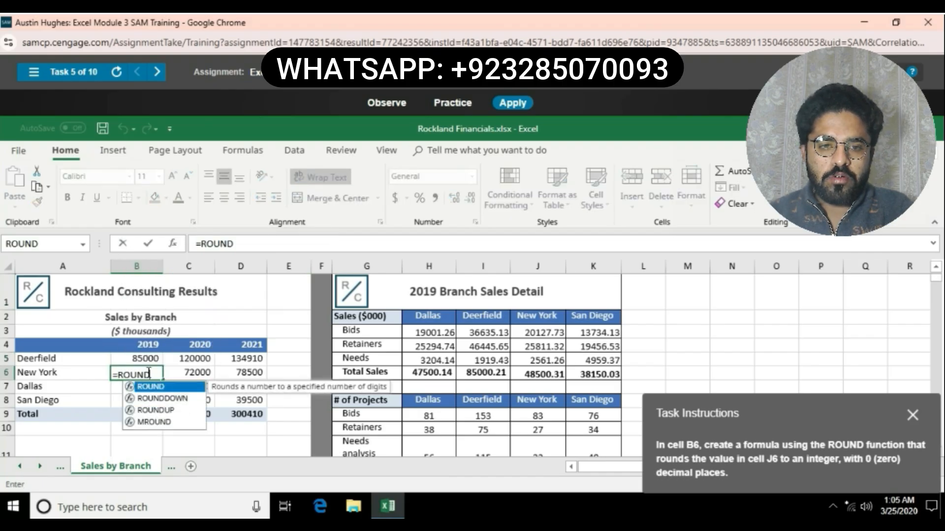
{"action": "type", "text": "("}
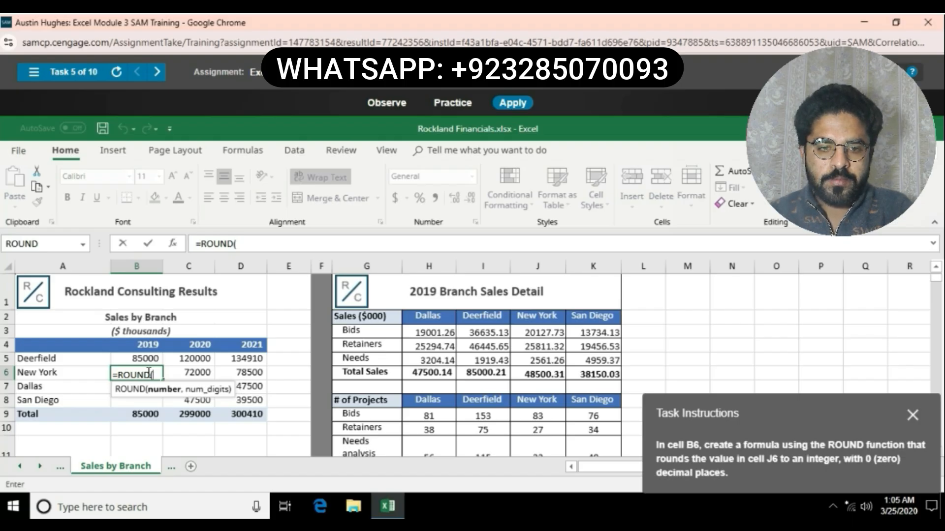
{"action": "type", "text": "J6"}
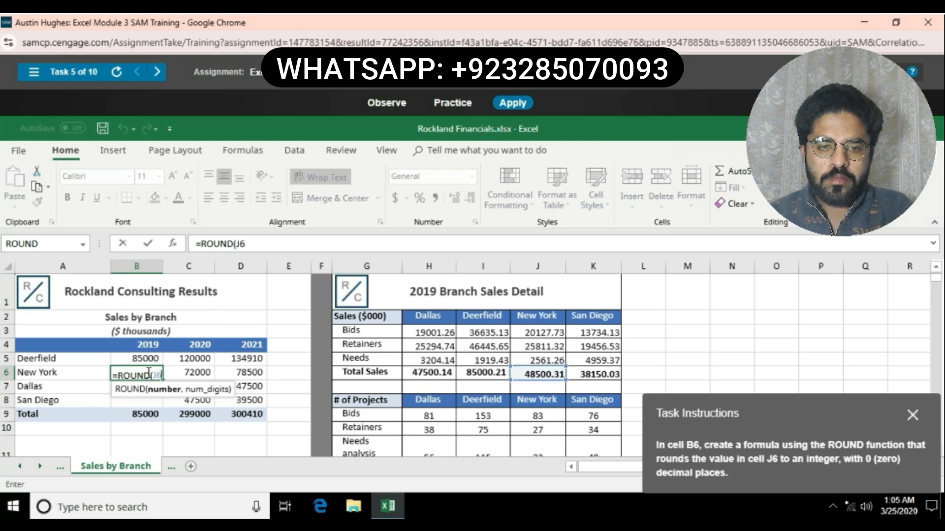
{"action": "type", "text": ",0)"}
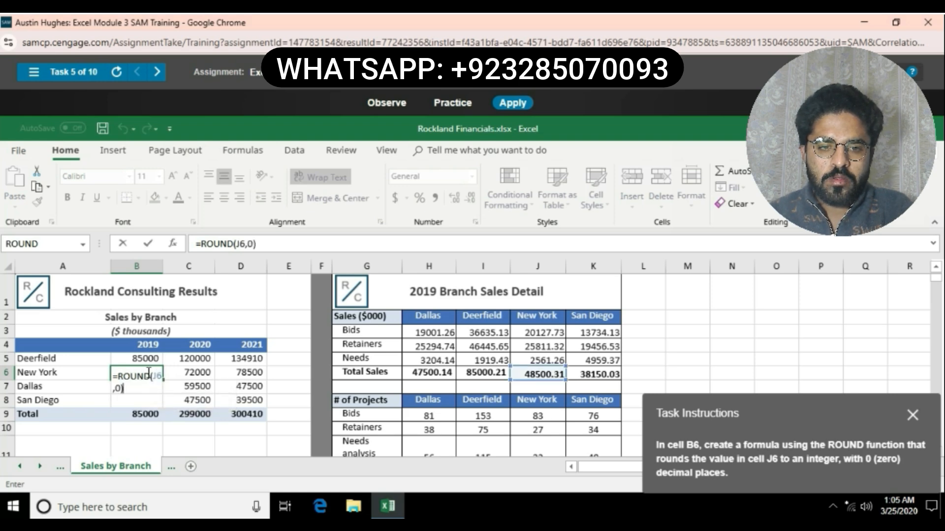
{"action": "key", "text": "Return"}
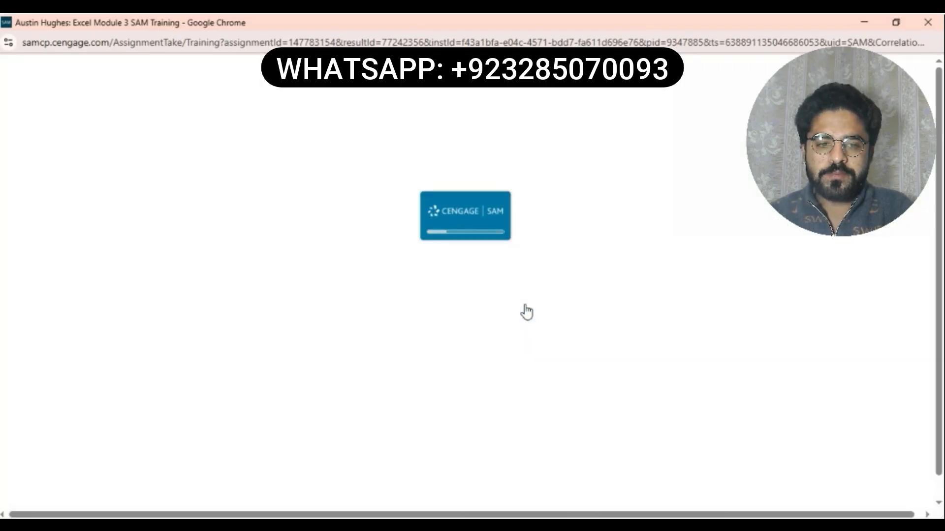
Open the Apply exercise of Task 6, start an IF formula in cell F5 and open its function arguments
{"action": "left_click", "coordinate": [583, 104]}
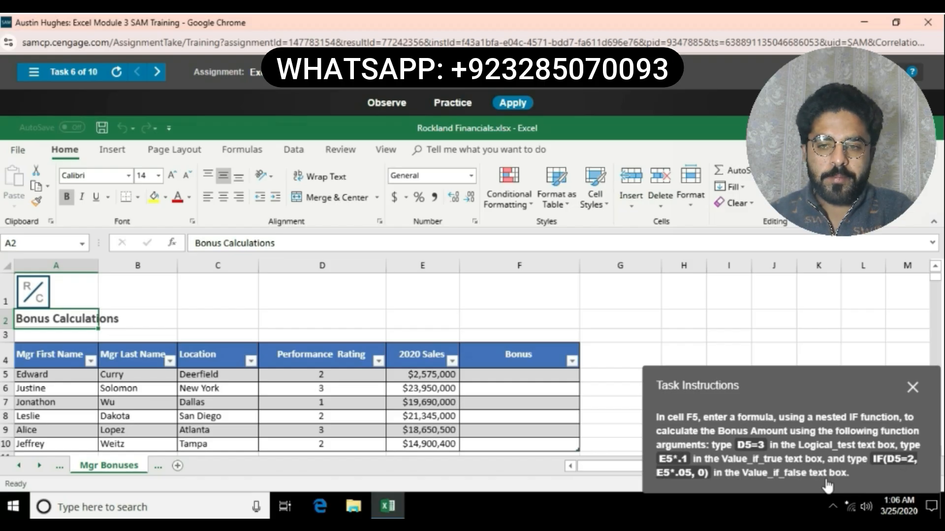
{"action": "left_click", "coordinate": [566, 380]}
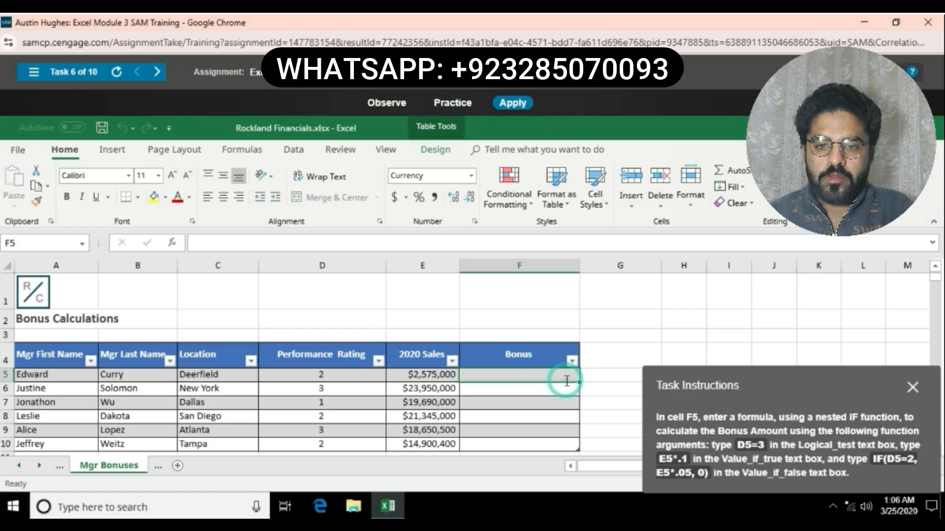
{"action": "type", "text": "="}
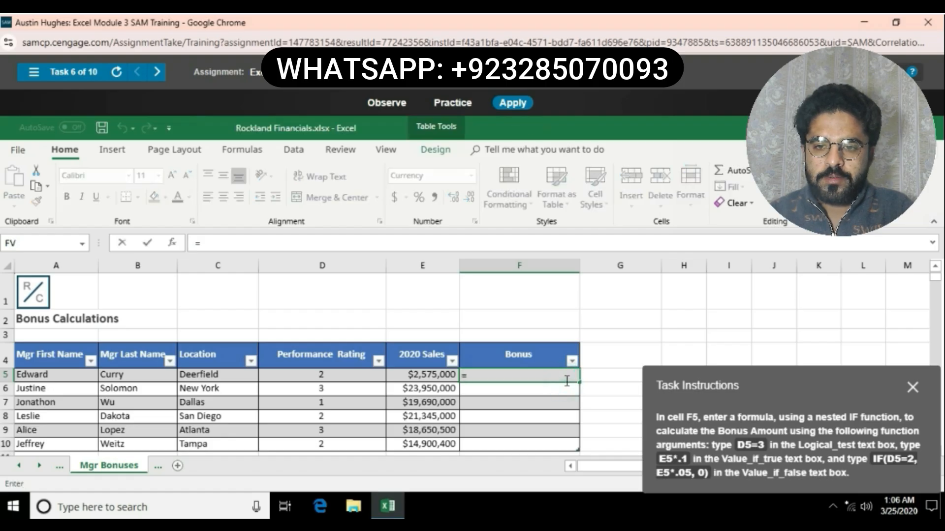
{"action": "type", "text": "IF"}
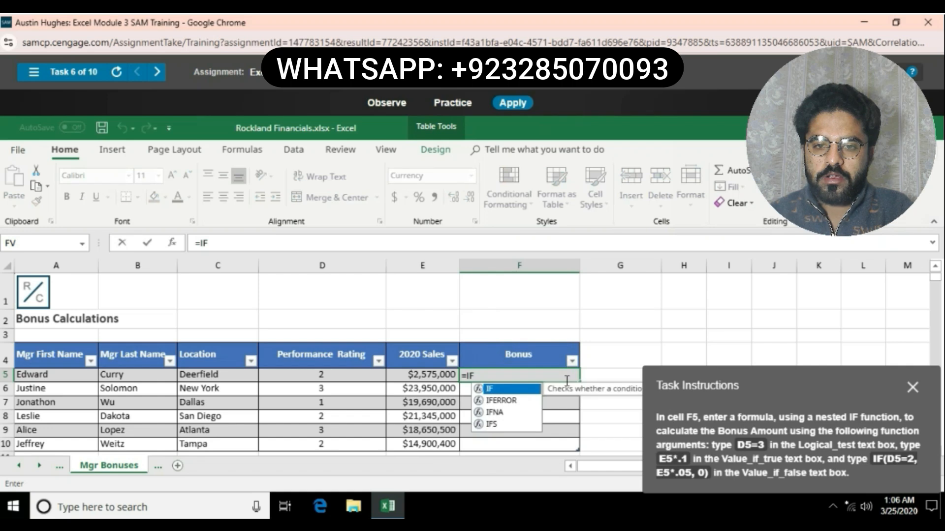
{"action": "type", "text": "("}
{"action": "left_click", "coordinate": [510, 392]}
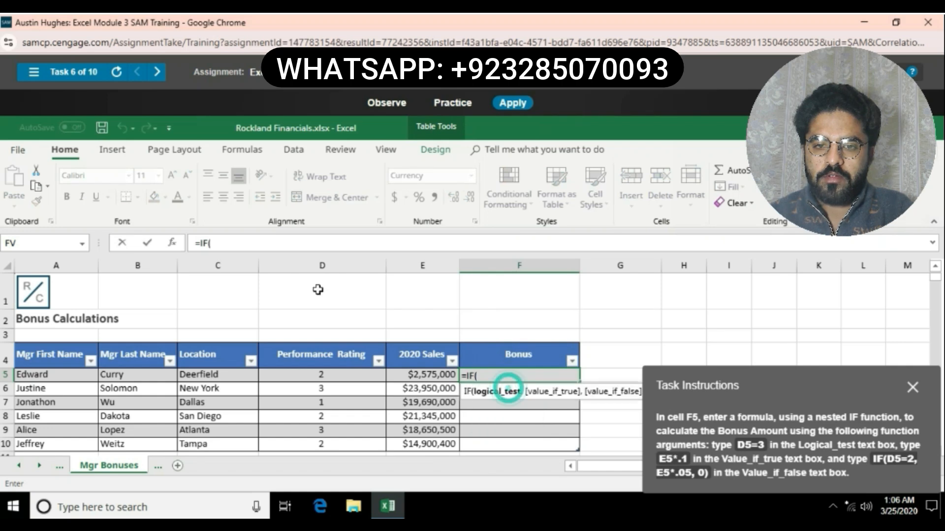
{"action": "left_click", "coordinate": [171, 243]}
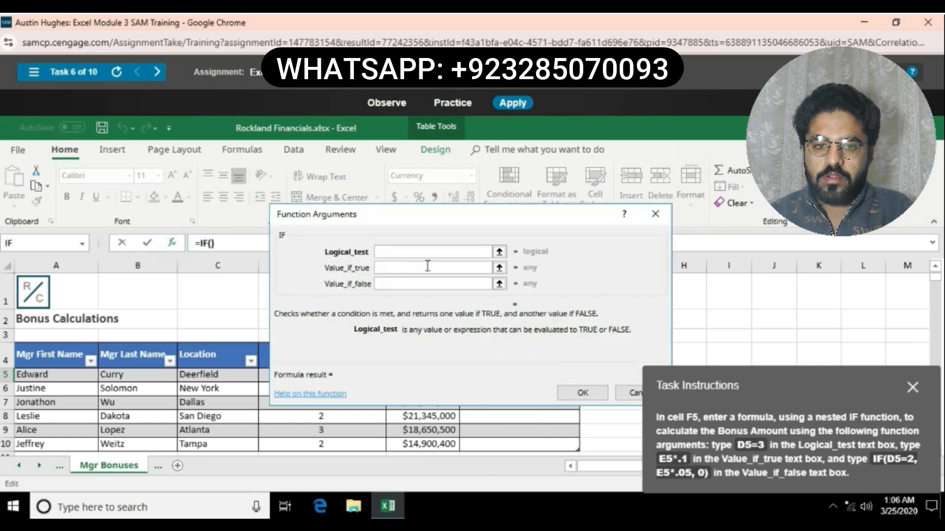
Set the IF function's logical test to D5=3 and its value if true to E5*.1
{"action": "type", "text": "D"}
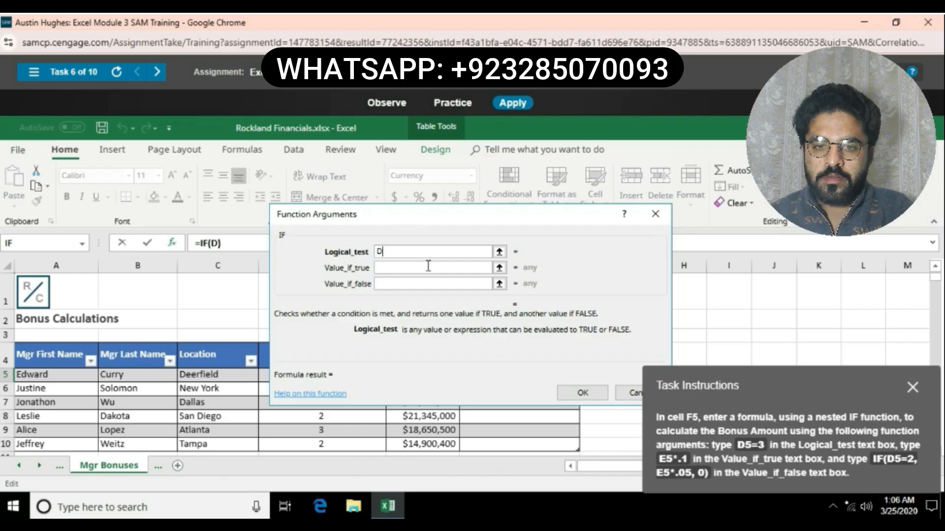
{"action": "type", "text": "5=3"}
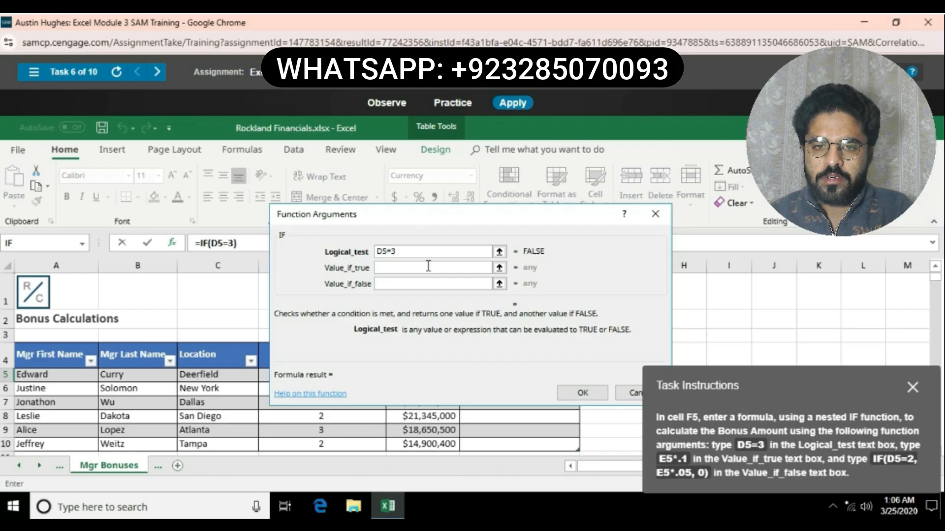
{"action": "left_click", "coordinate": [423, 268]}
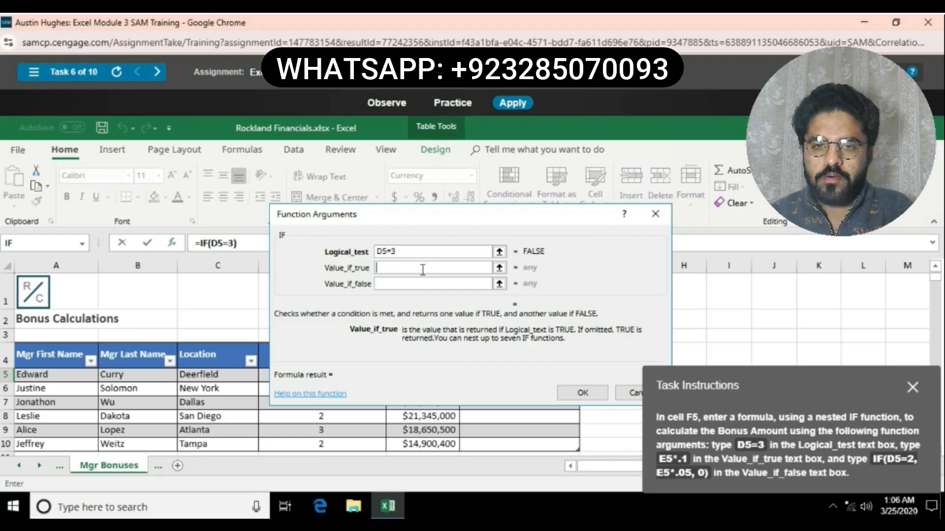
{"action": "type", "text": "E5"}
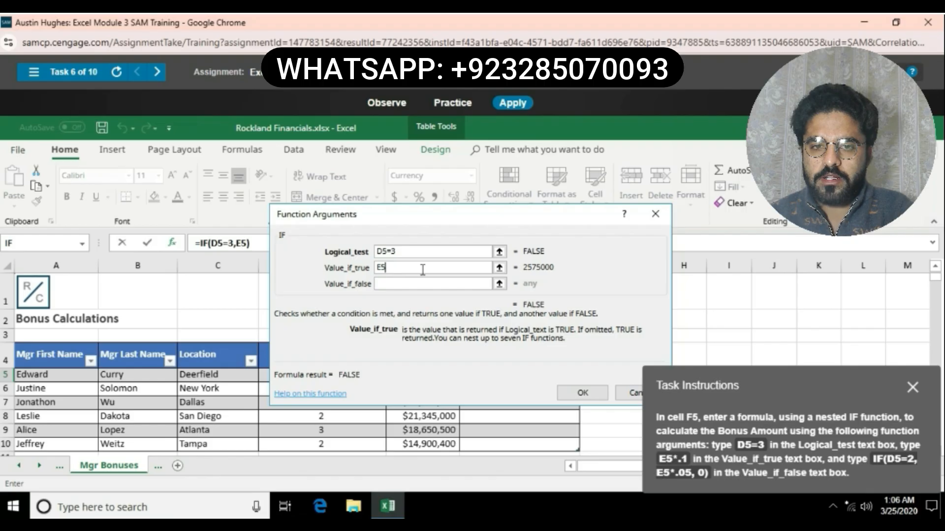
{"action": "type", "text": "*.1"}
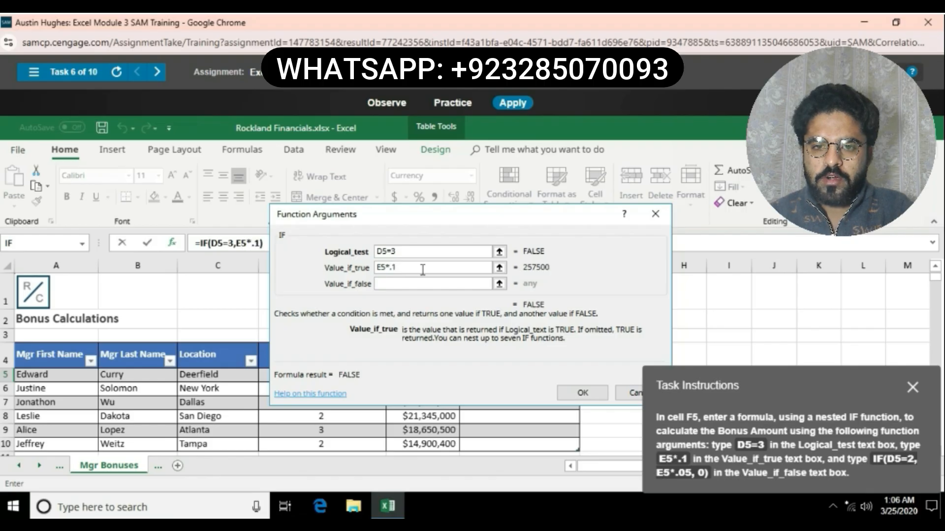
Set the IF function's value if false to IF(D5=2,E5*.05,0) and confirm the nested formula in cell F5
{"action": "left_click", "coordinate": [415, 284]}
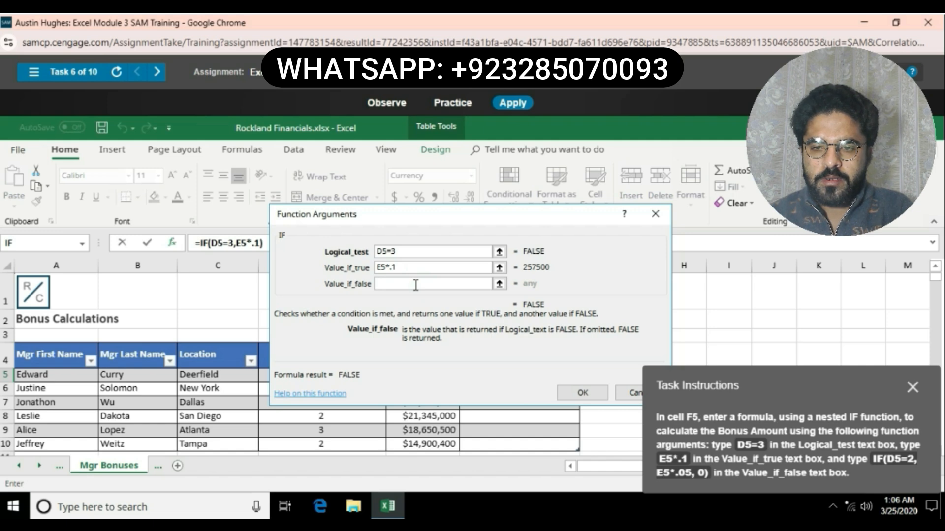
{"action": "type", "text": "ID"}
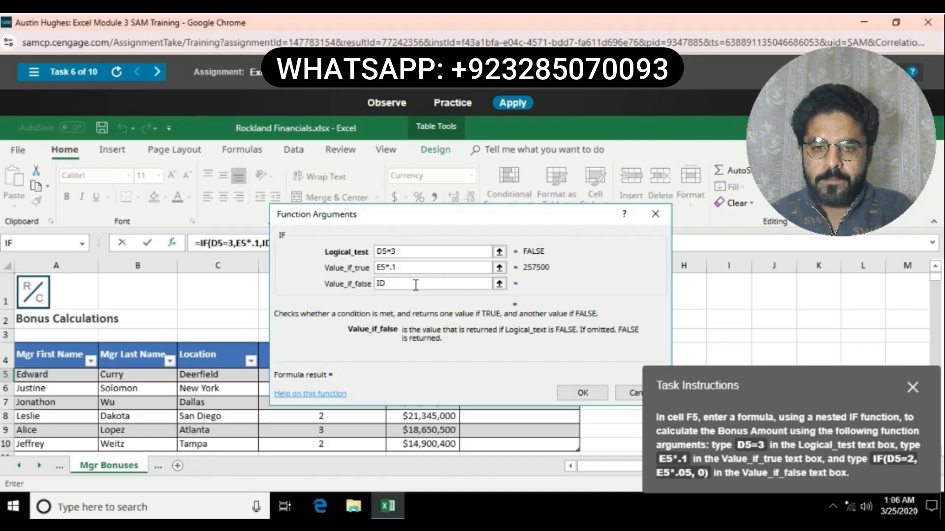
{"action": "key", "text": "BackSpace"}
{"action": "type", "text": "F("}
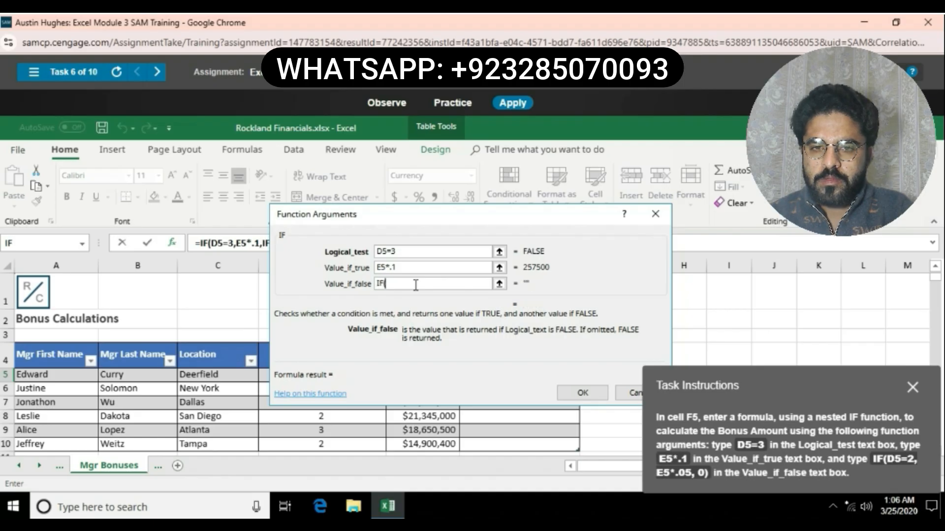
{"action": "type", "text": "D5"}
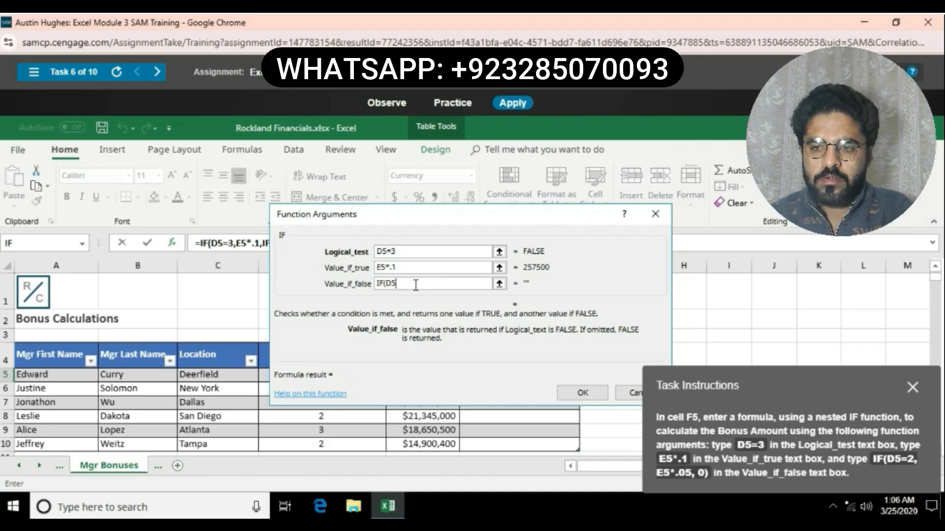
{"action": "type", "text": "=2,"}
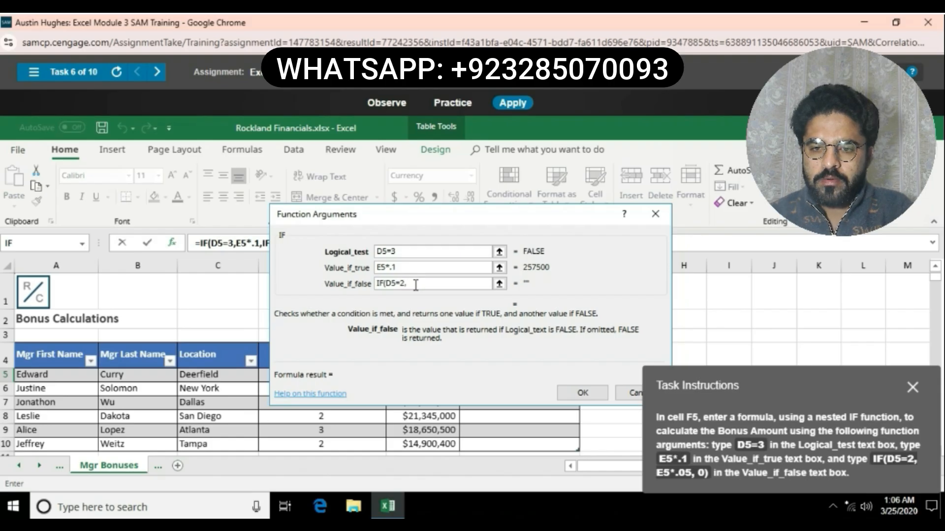
{"action": "type", "text": "E5"}
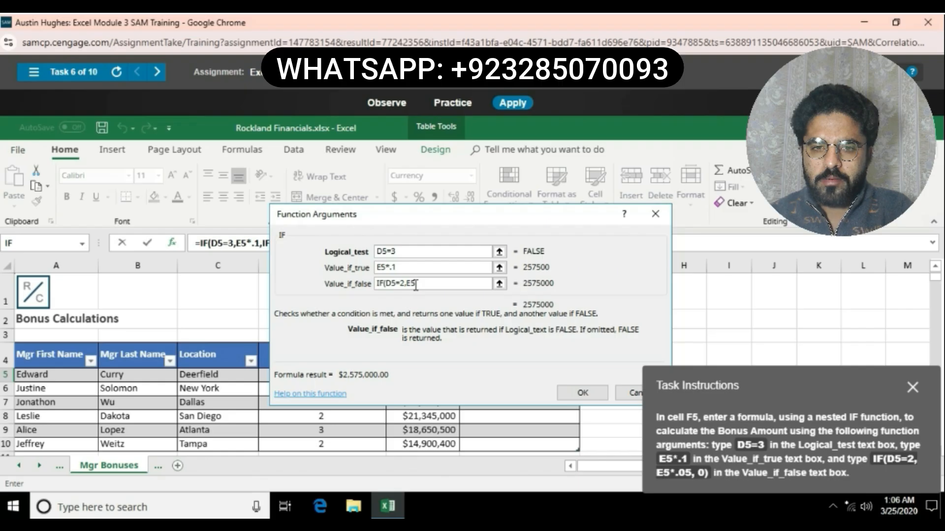
{"action": "type", "text": "*"}
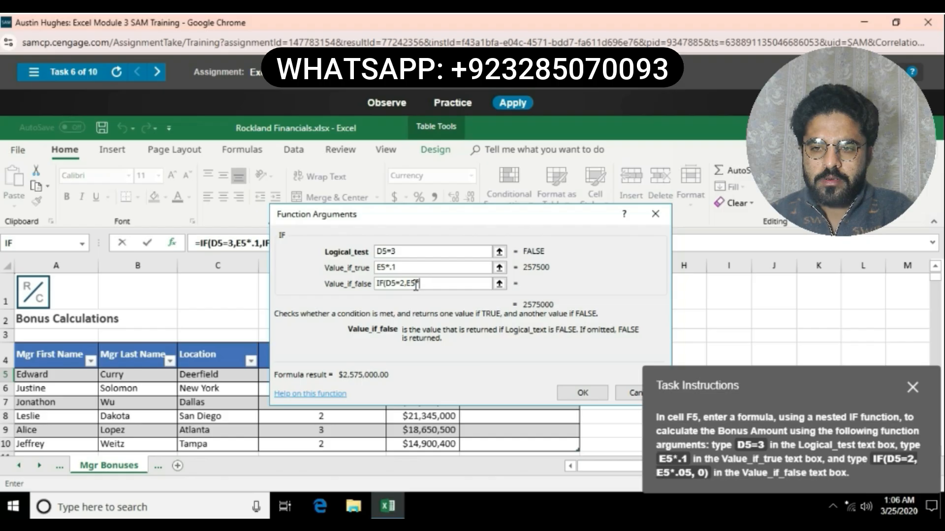
{"action": "type", "text": ".05"}
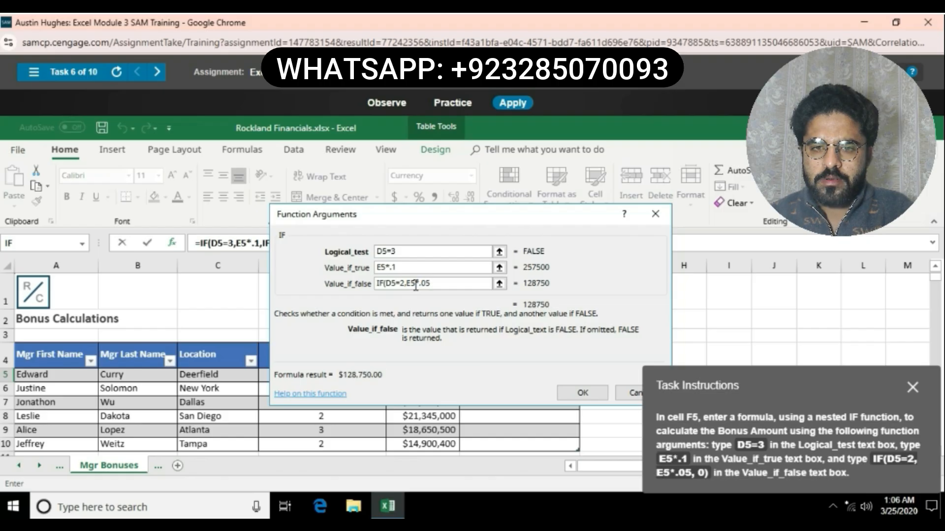
{"action": "type", "text": ",0"}
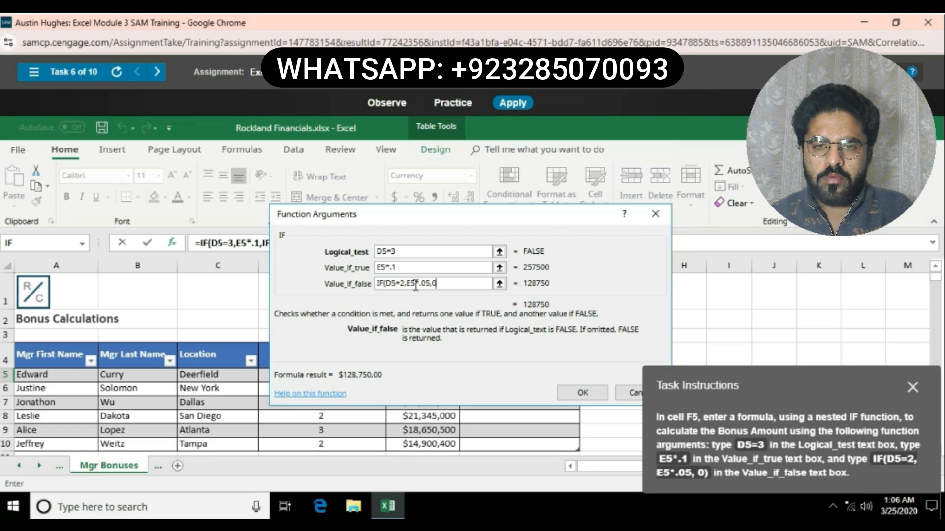
{"action": "type", "text": ")"}
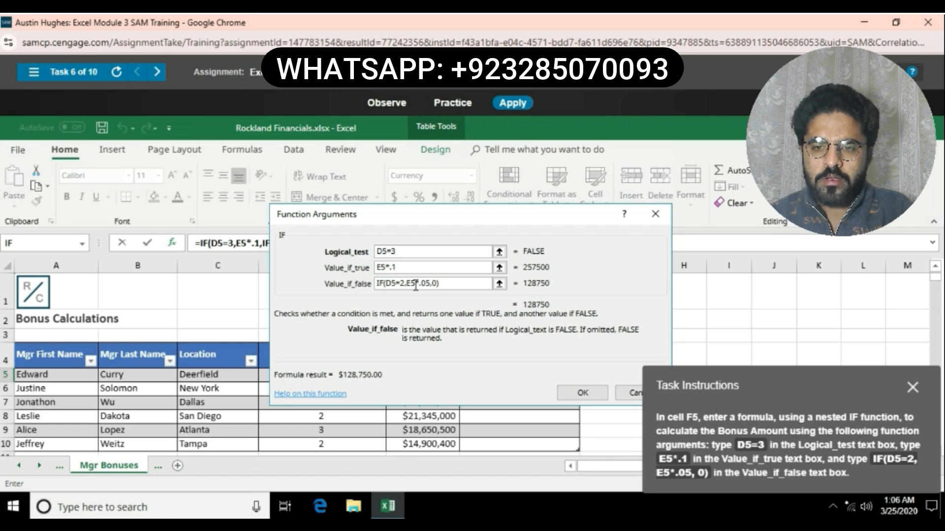
{"action": "left_click", "coordinate": [583, 393]}
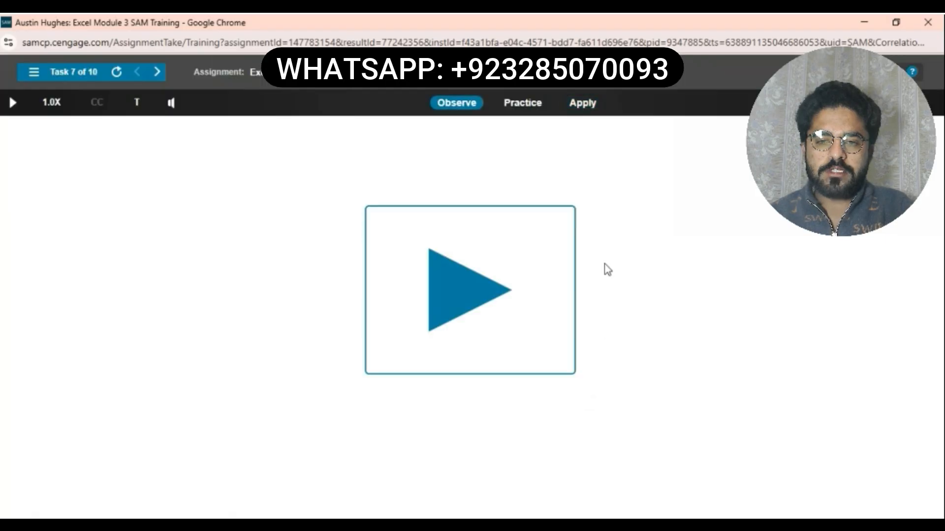
Open the Apply exercise of Task 7, start an AND formula in cell H4 and open its function arguments
{"action": "left_click", "coordinate": [583, 104]}
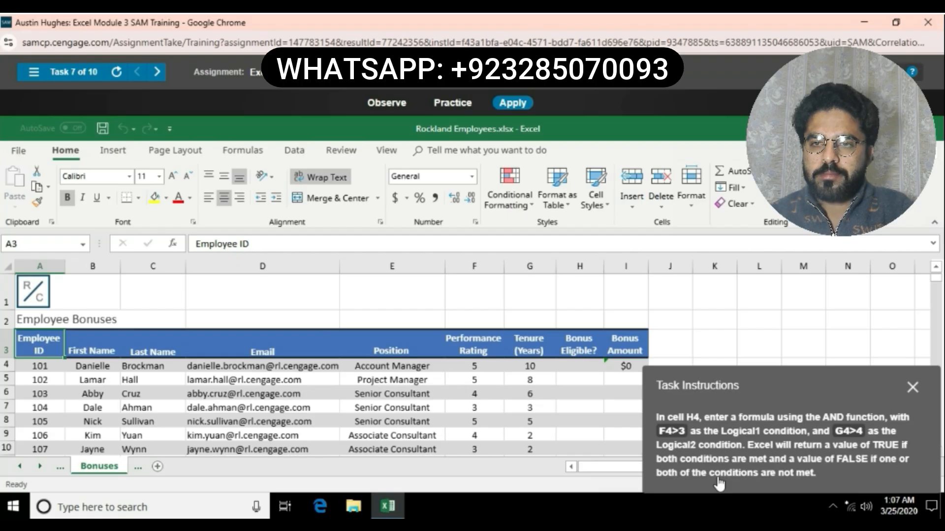
{"action": "left_click", "coordinate": [583, 365]}
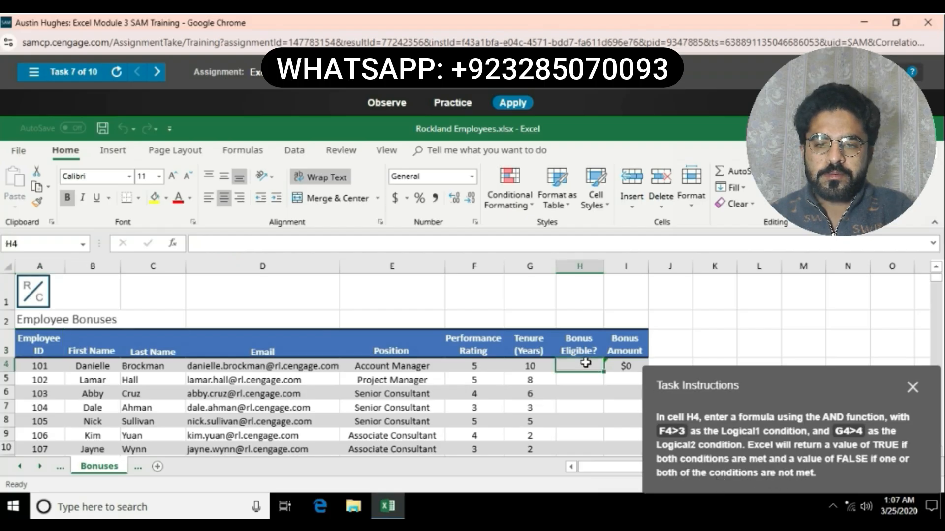
{"action": "type", "text": "=AND"}
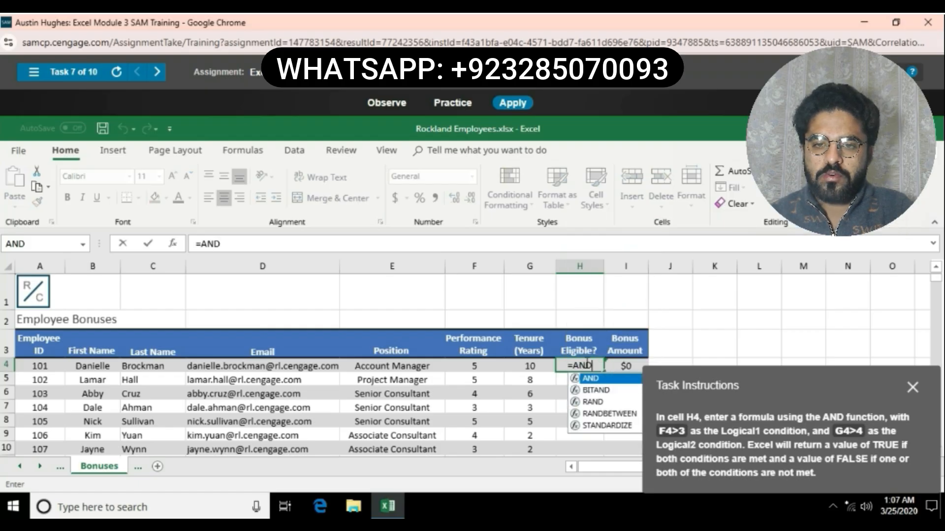
{"action": "double_click", "coordinate": [597, 381]}
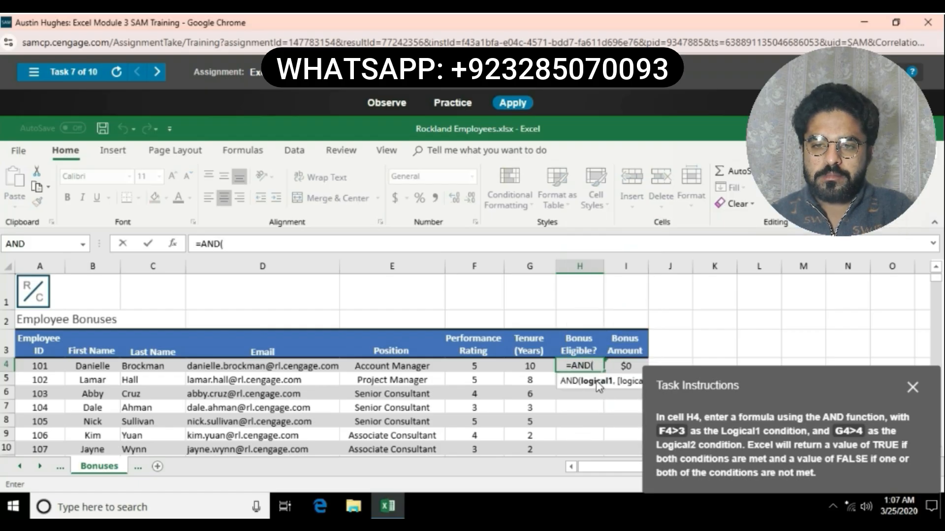
{"action": "left_click", "coordinate": [173, 243]}
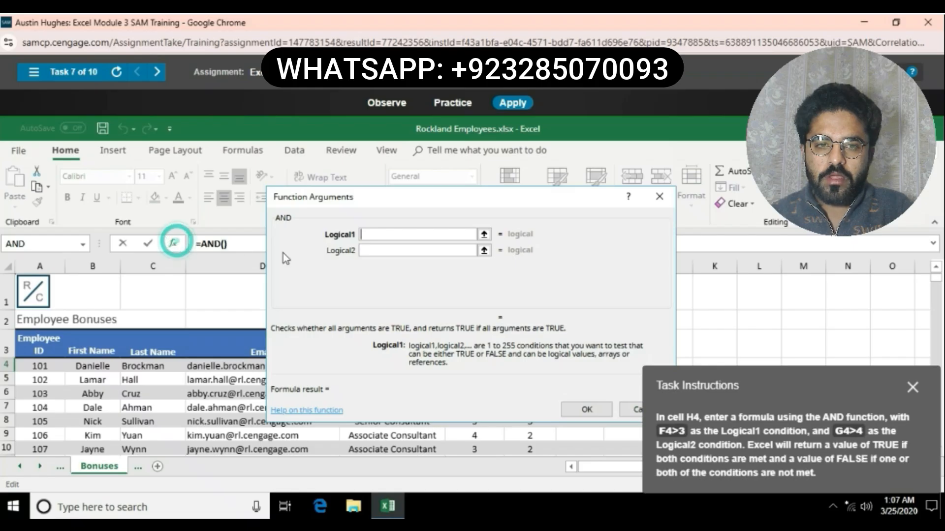
Set the AND function's first condition to F4>3 and its second to G4>4, and confirm the formula
{"action": "type", "text": "F4"}
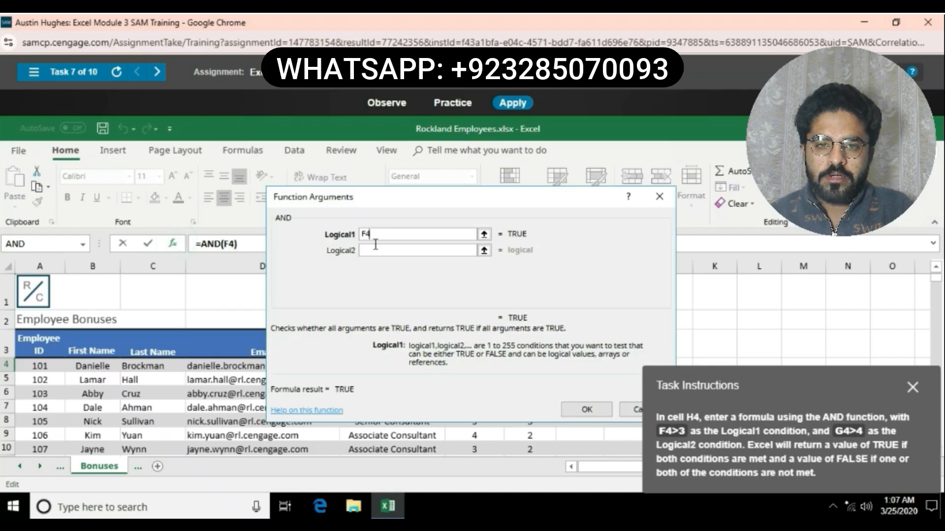
{"action": "type", "text": ">3"}
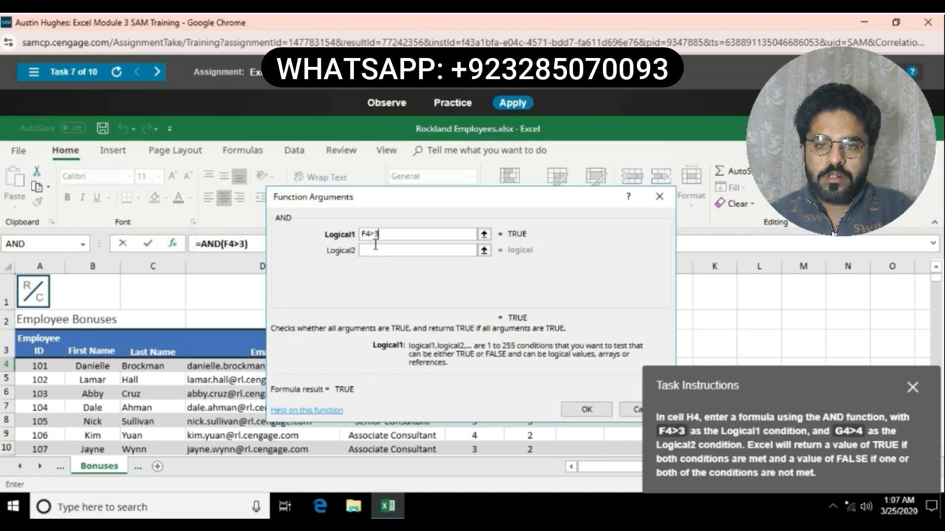
{"action": "left_click", "coordinate": [384, 248]}
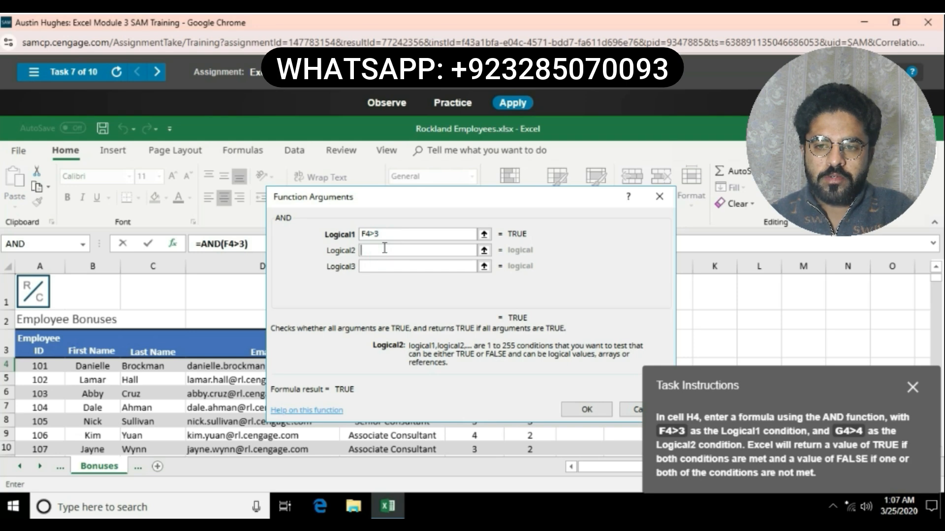
{"action": "type", "text": "G4"}
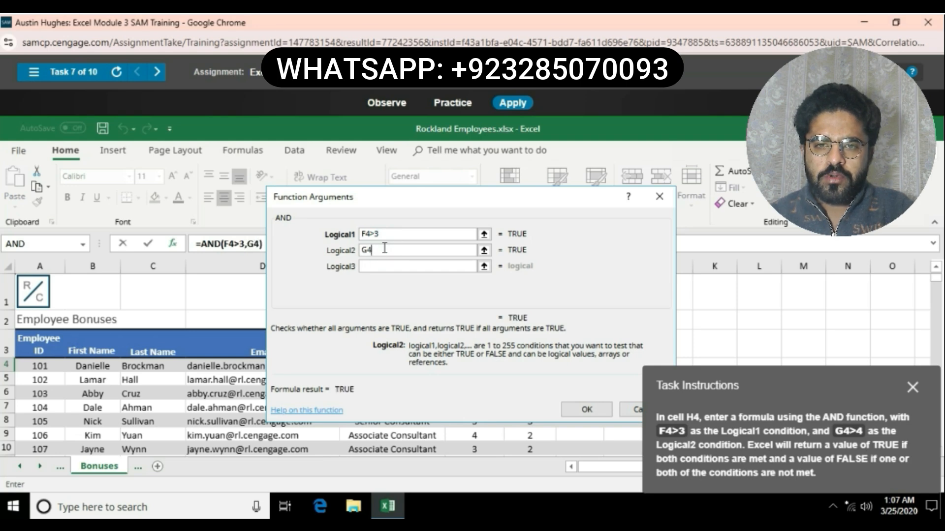
{"action": "type", "text": ">4"}
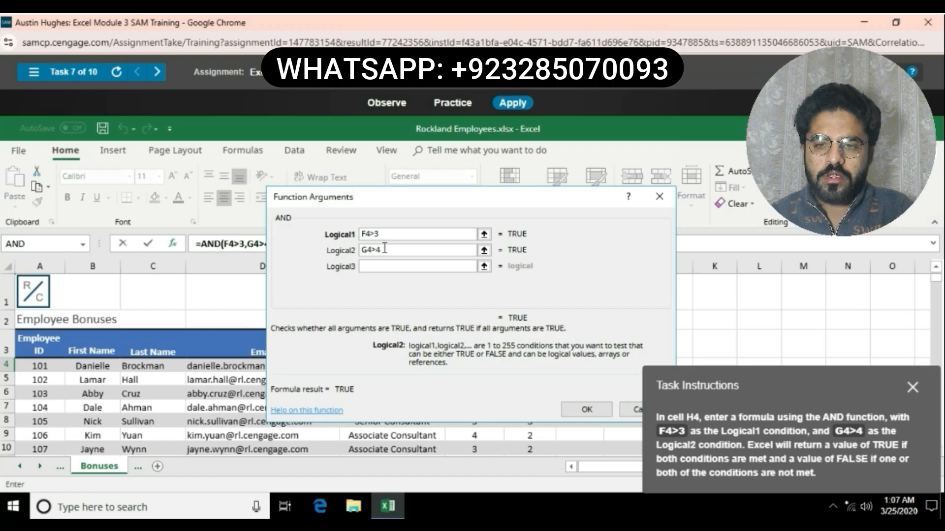
{"action": "key", "text": "BackSpace"}
{"action": "type", "text": "3"}
{"action": "key", "text": "BackSpace"}
{"action": "type", "text": "4"}
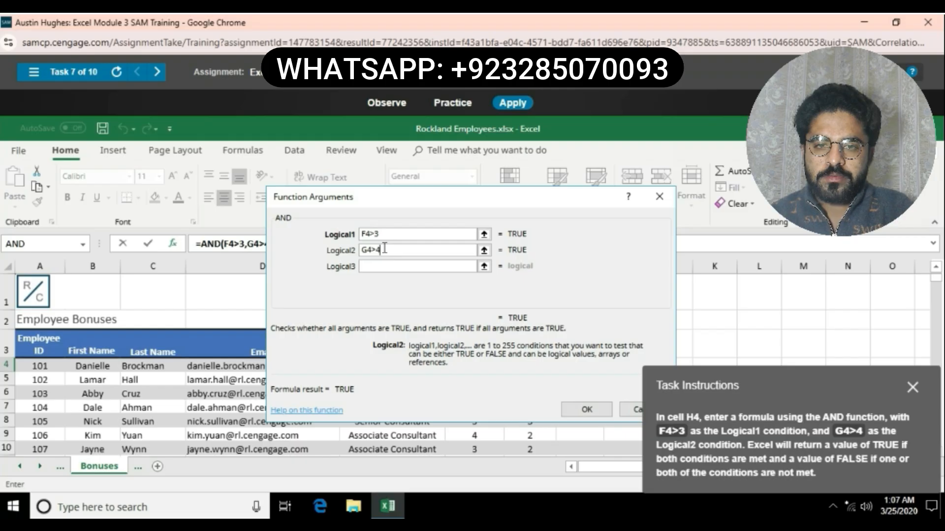
{"action": "left_click", "coordinate": [581, 411]}
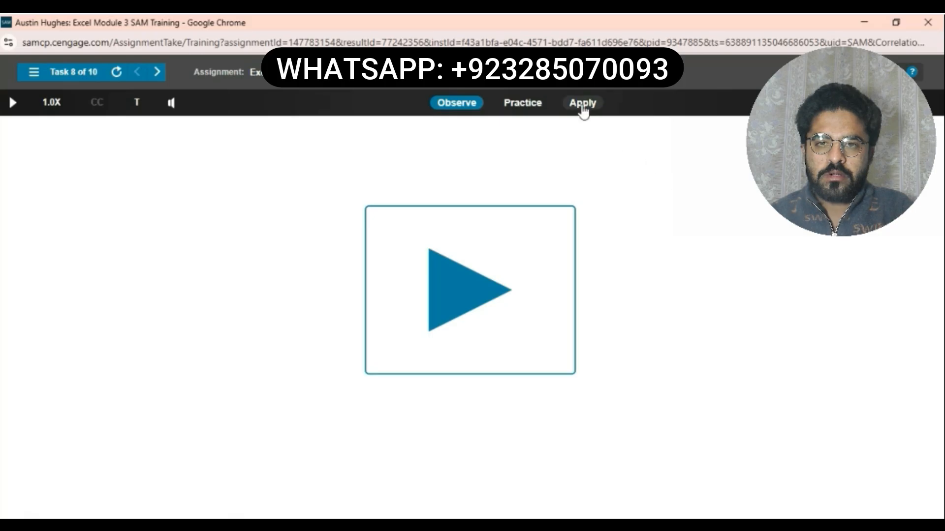
Open the Apply exercise of Task 8, start an OR formula in cell F5 and open its function arguments
{"action": "left_click", "coordinate": [583, 105]}
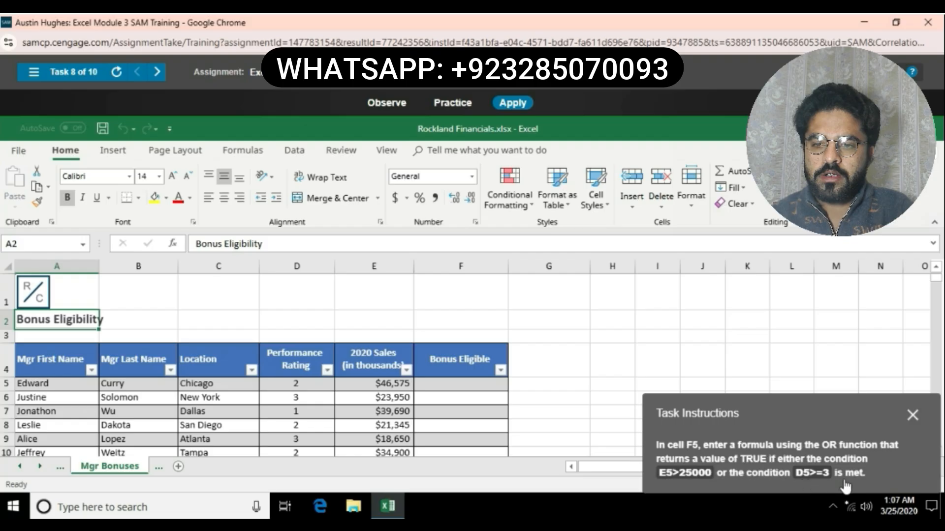
{"action": "left_click", "coordinate": [475, 387]}
{"action": "type", "text": "="}
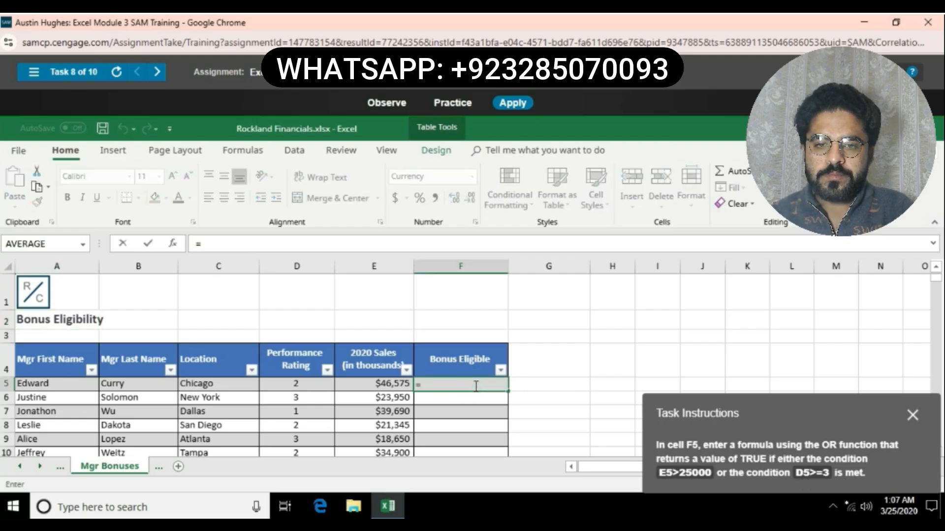
{"action": "type", "text": "OR"}
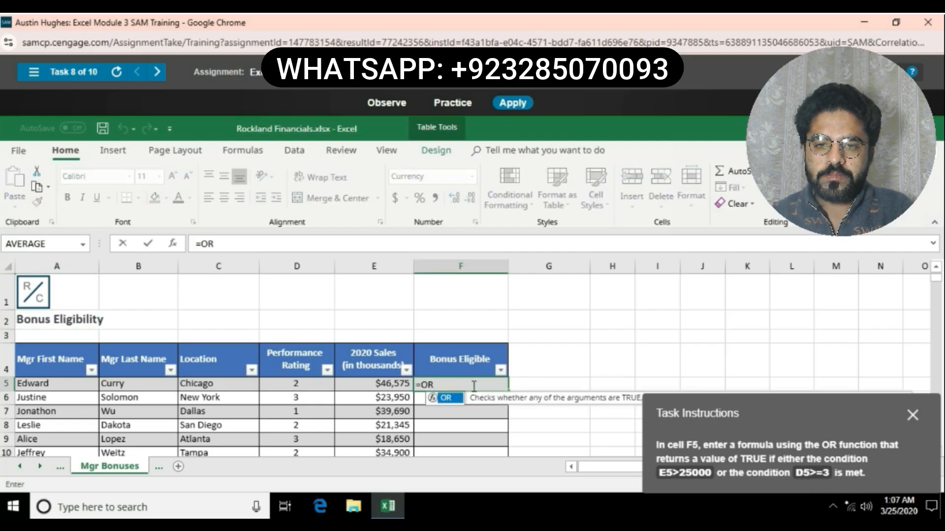
{"action": "double_click", "coordinate": [457, 400]}
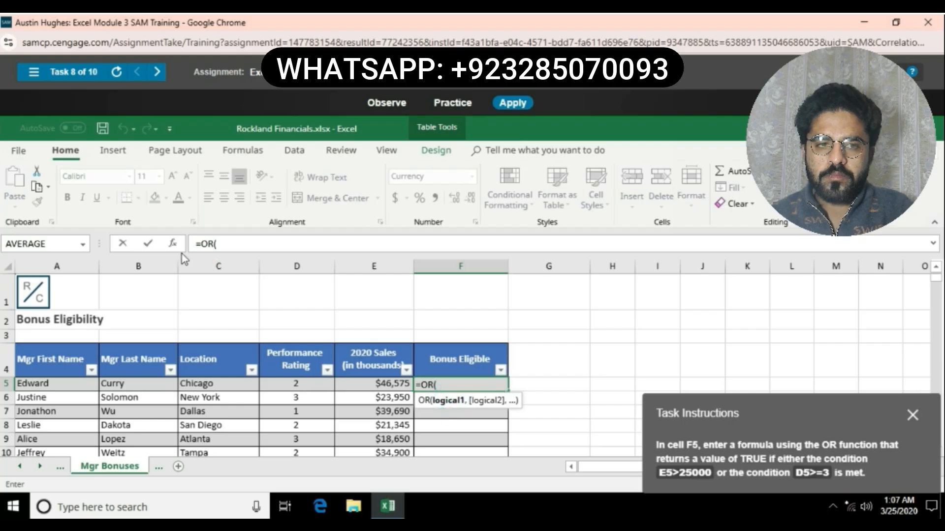
{"action": "left_click", "coordinate": [174, 244]}
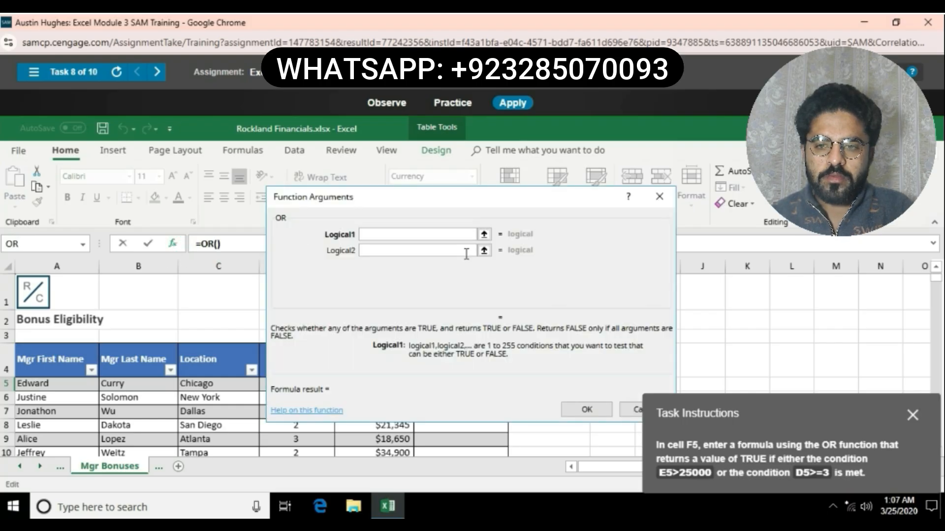
Set the OR function's first condition to E5>25000 and its second to D5>=3, and confirm the formula
{"action": "type", "text": "E5"}
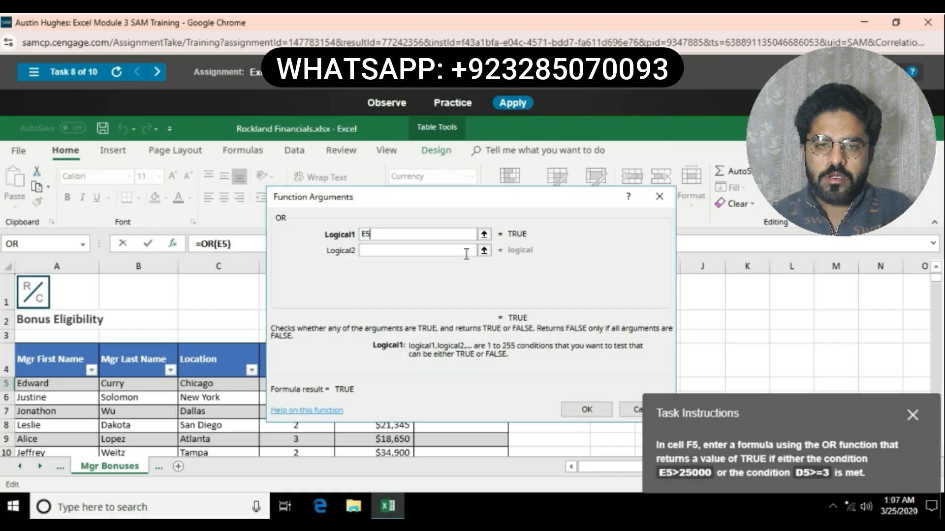
{"action": "type", "text": ">25000"}
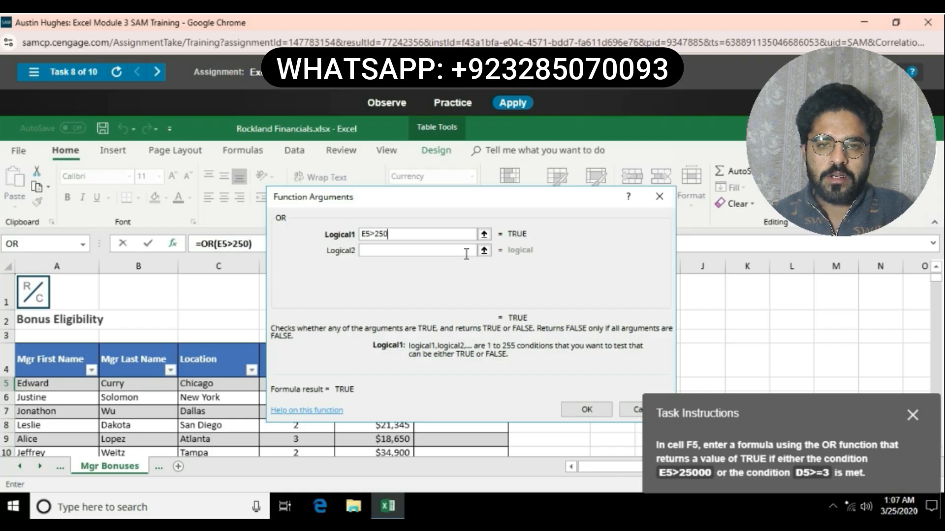
{"action": "left_click", "coordinate": [453, 254]}
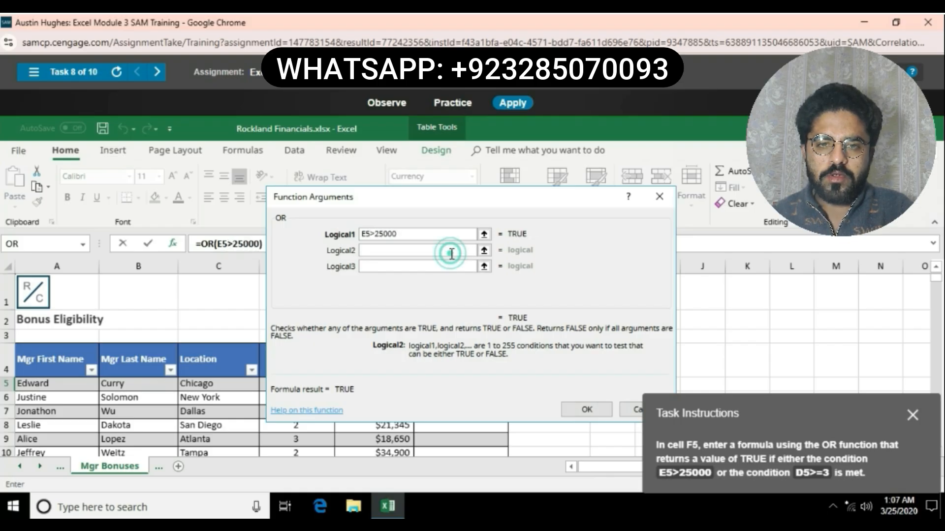
{"action": "type", "text": "D5"}
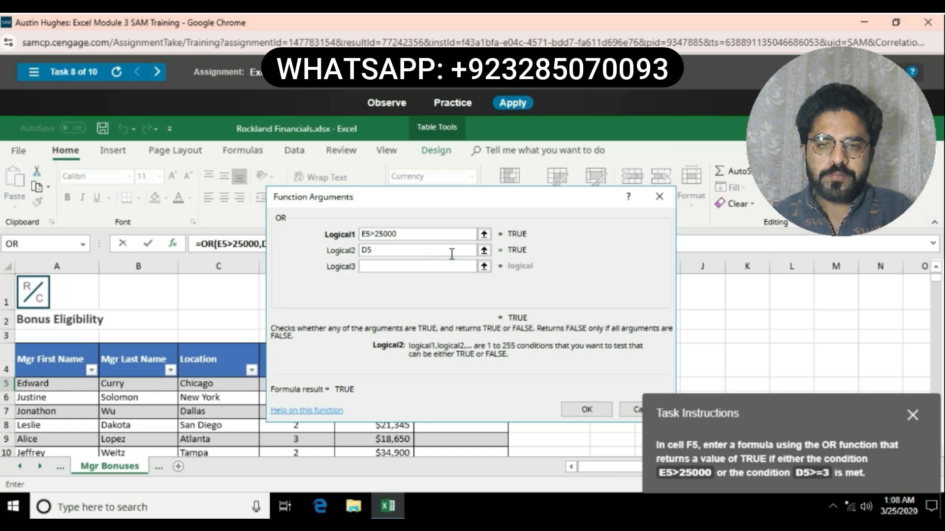
{"action": "type", "text": ">=3"}
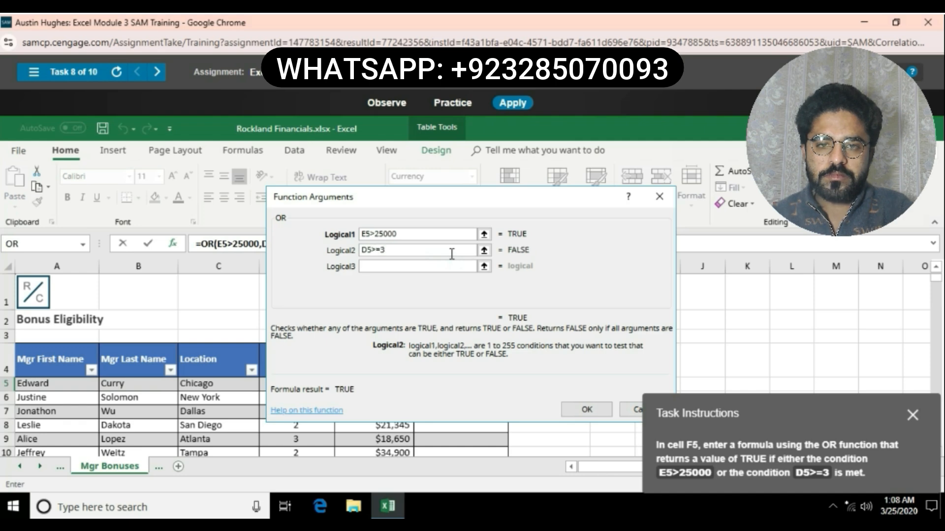
{"action": "left_click", "coordinate": [586, 410]}
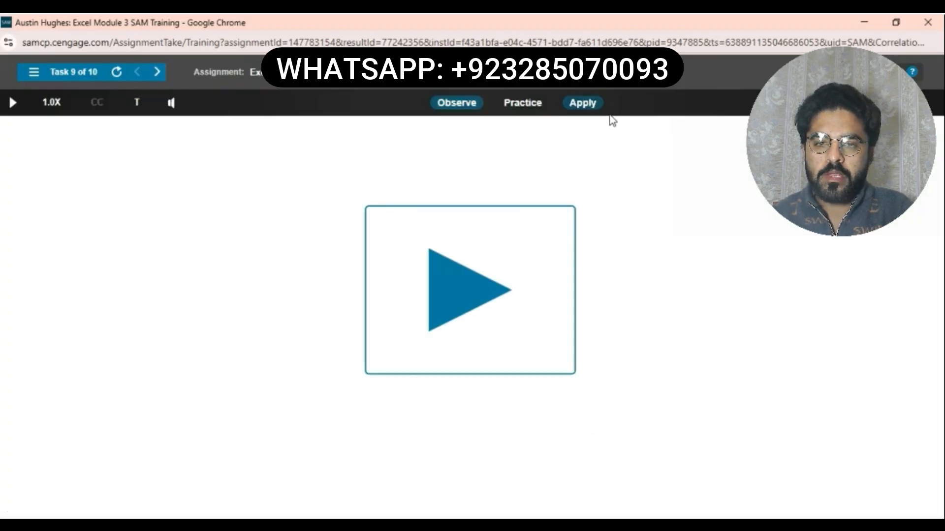
Open the Apply exercise of Task 9, select cells B3:D3 and open the Custom category of their number format settings
{"action": "left_click", "coordinate": [586, 104]}
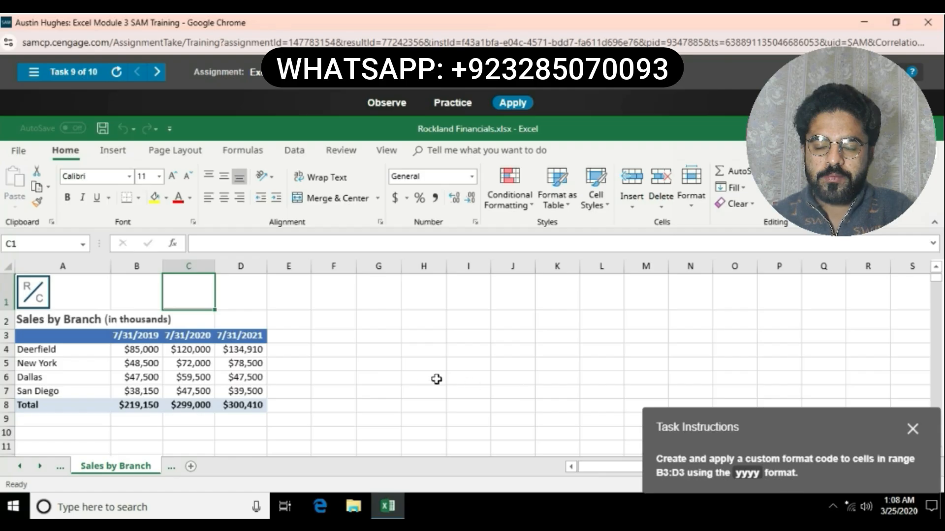
{"action": "left_click_drag", "start_coordinate": [137, 336], "coordinate": [256, 338]}
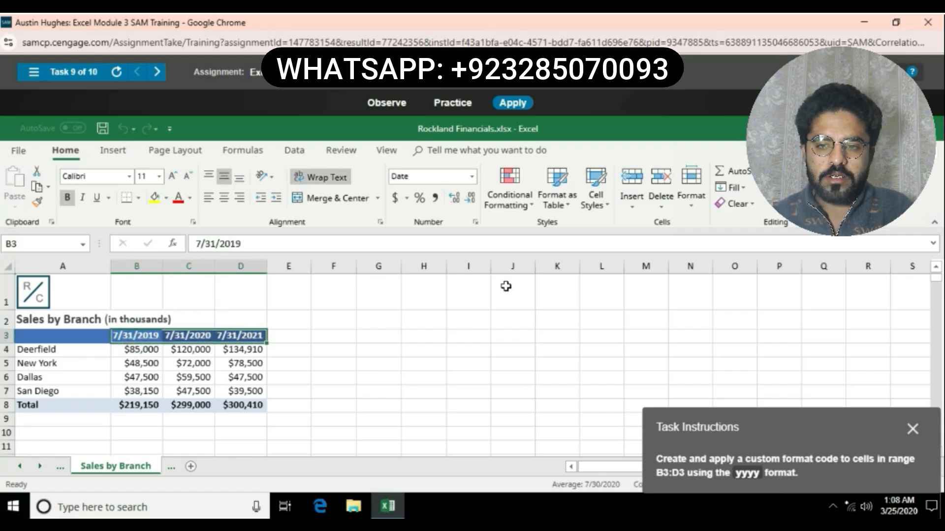
{"action": "left_click", "coordinate": [475, 222]}
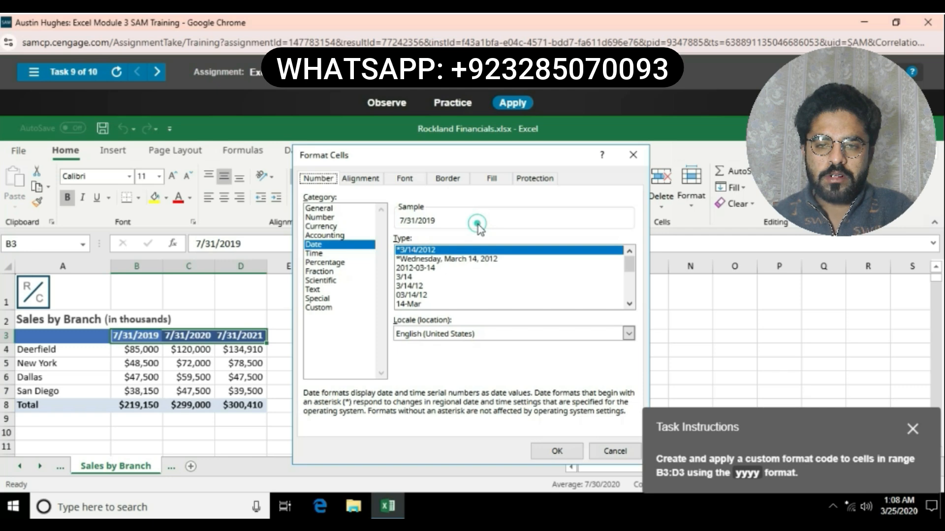
{"action": "left_click", "coordinate": [320, 309]}
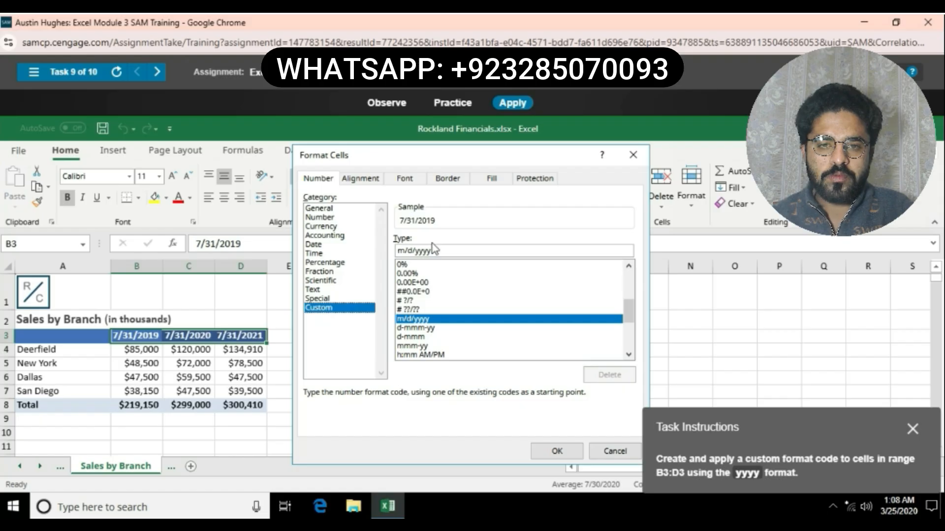
Replace the custom format code with yyyy and apply it to the selected date headings
{"action": "left_click", "coordinate": [449, 253]}
{"action": "key", "text": "BackSpace"}
{"action": "key", "text": "BackSpace"}
{"action": "key", "text": "BackSpace"}
{"action": "key", "text": "BackSpace"}
{"action": "key", "text": "BackSpace"}
{"action": "key", "text": "BackSpace"}
{"action": "key", "text": "BackSpace"}
{"action": "key", "text": "BackSpace"}
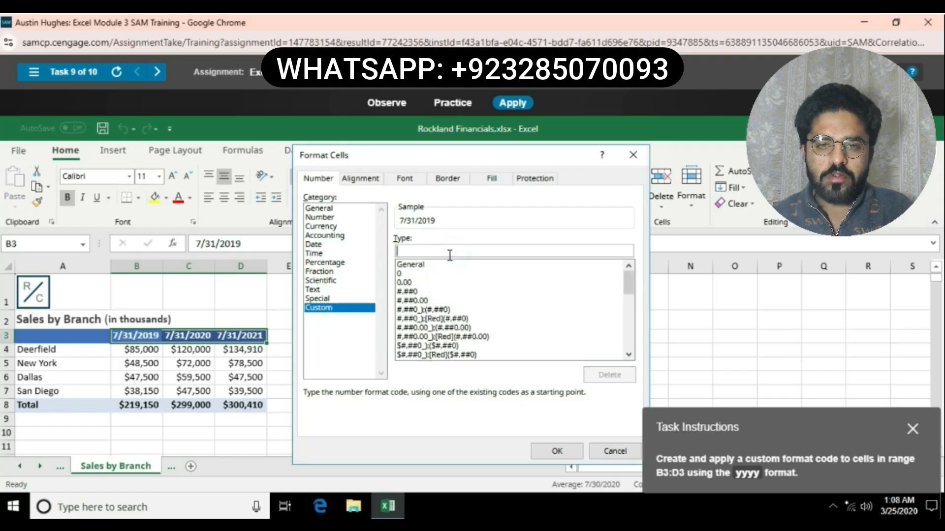
{"action": "type", "text": "yyyy"}
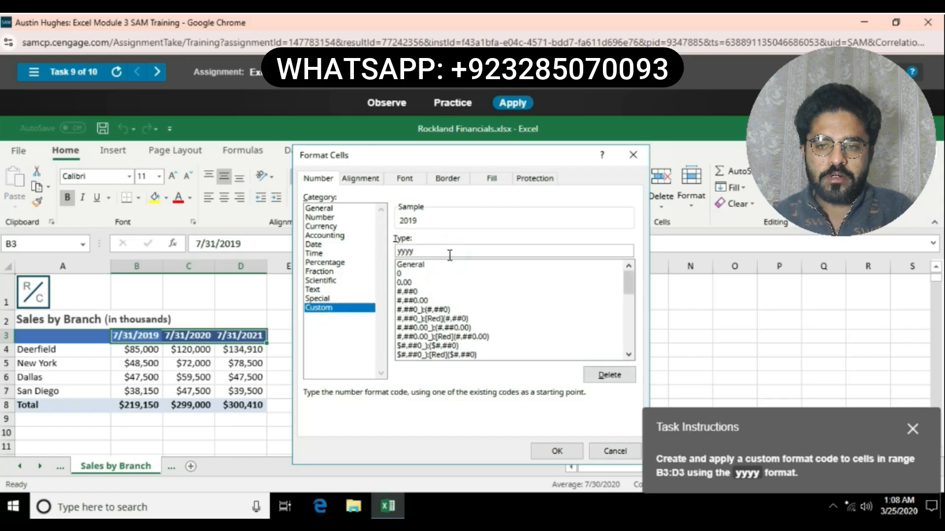
{"action": "left_click", "coordinate": [557, 451]}
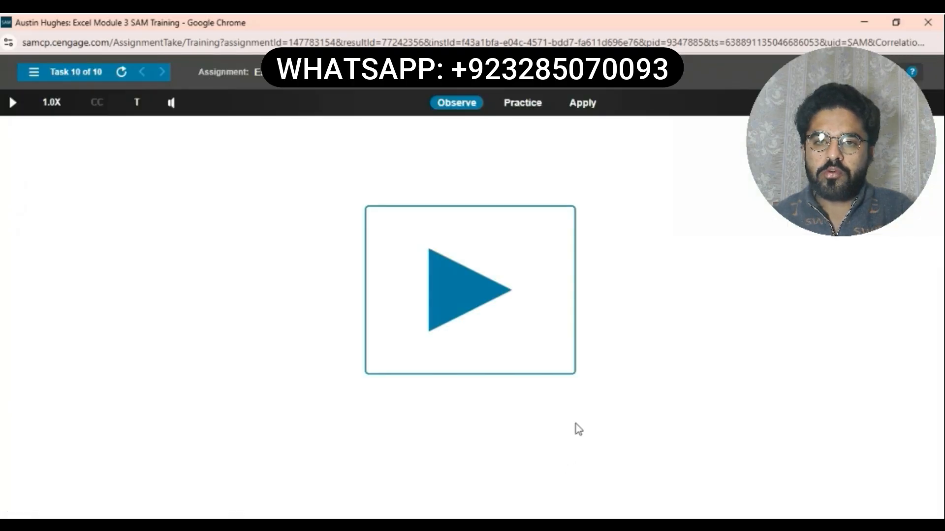
Open the Apply exercise of Task 10 and enter a COUNTA formula for the range F5:F18 in cell F19
{"action": "left_click", "coordinate": [586, 103]}
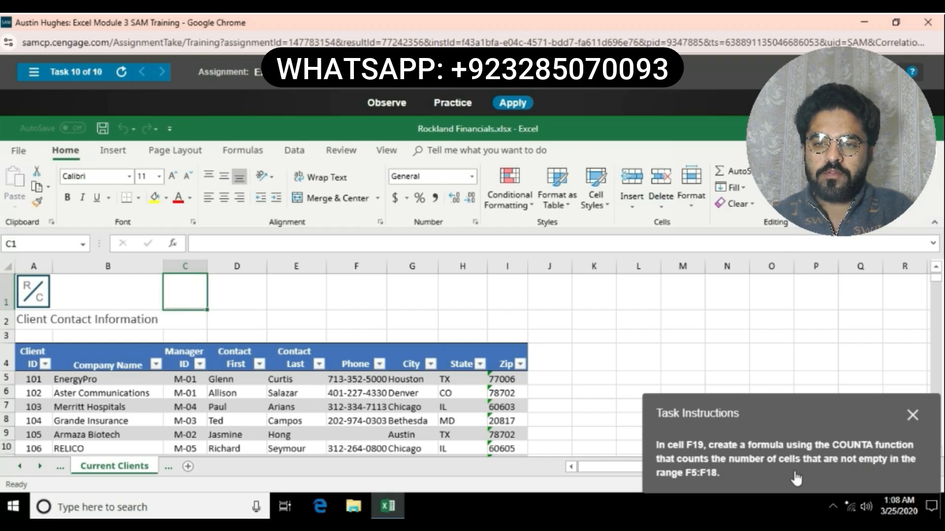
{"action": "left_click", "coordinate": [935, 284]}
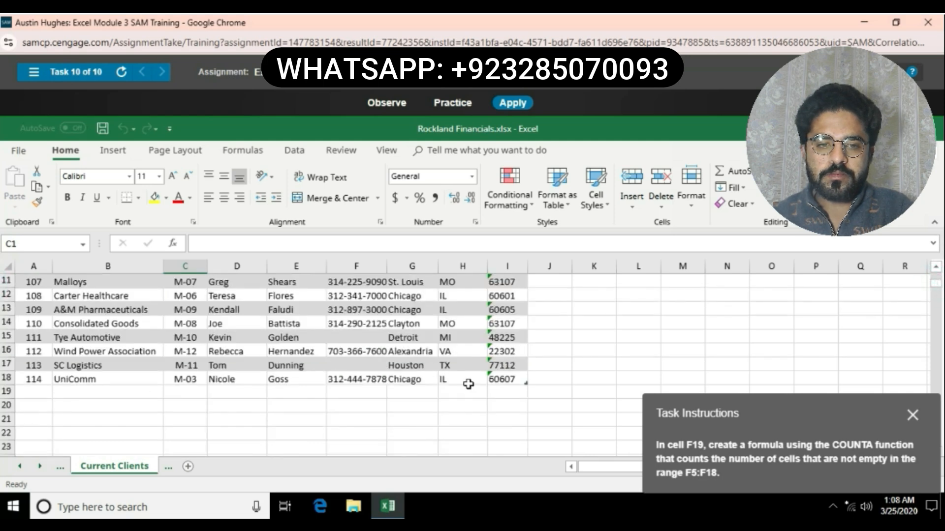
{"action": "left_click", "coordinate": [356, 396]}
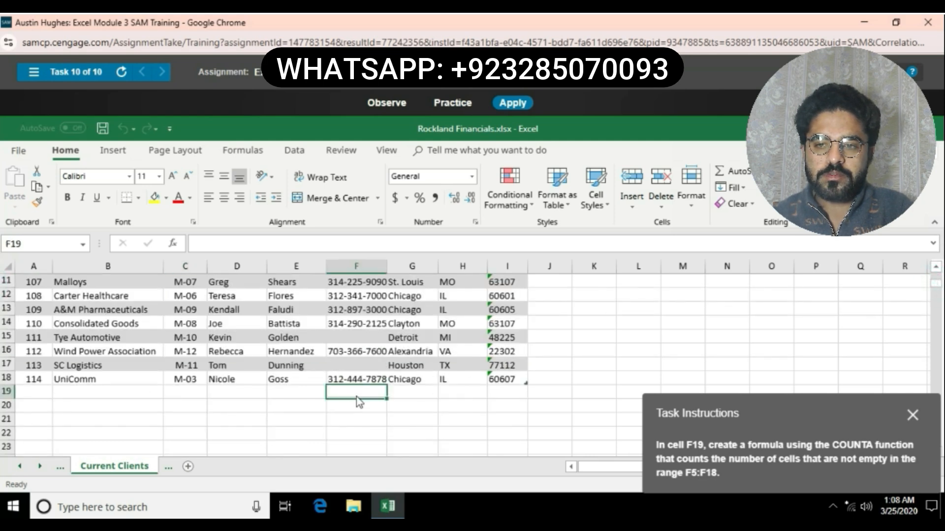
{"action": "type", "text": "=c"}
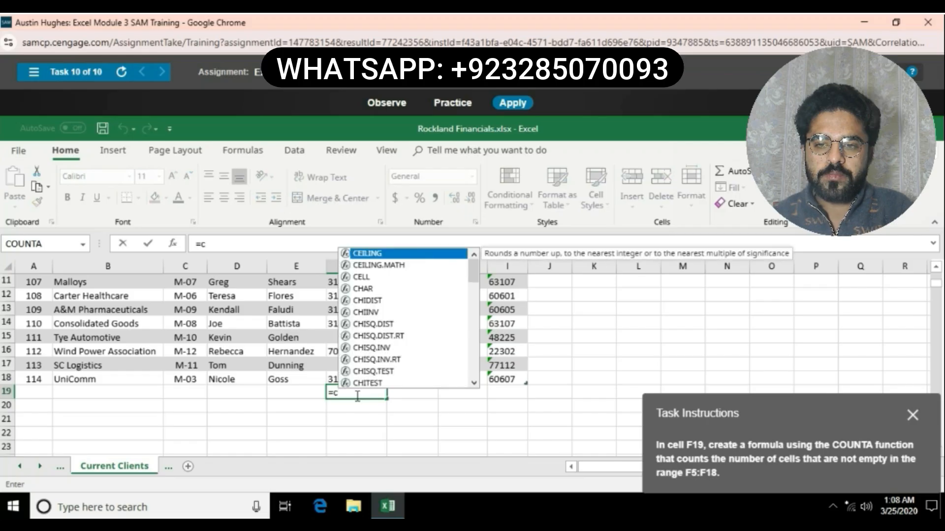
{"action": "key", "text": "BackSpace"}
{"action": "type", "text": "COUNTA"}
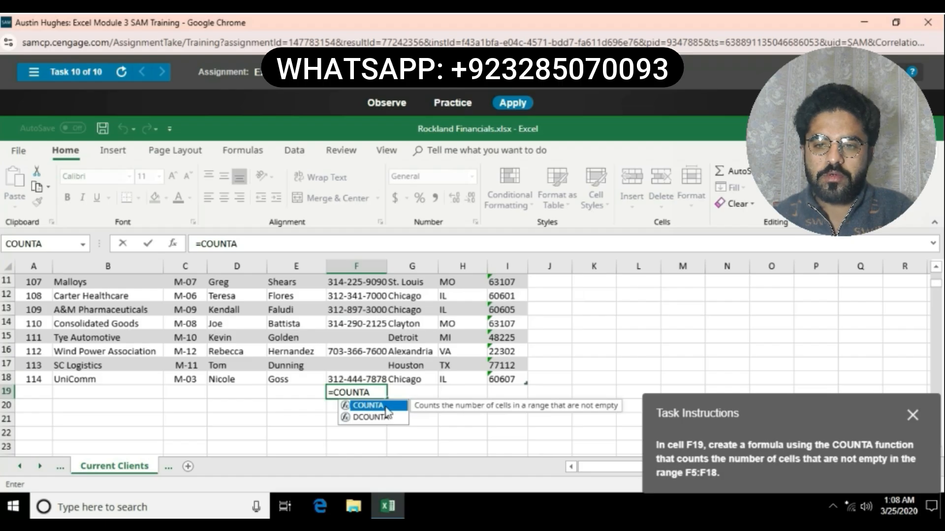
{"action": "type", "text": "("}
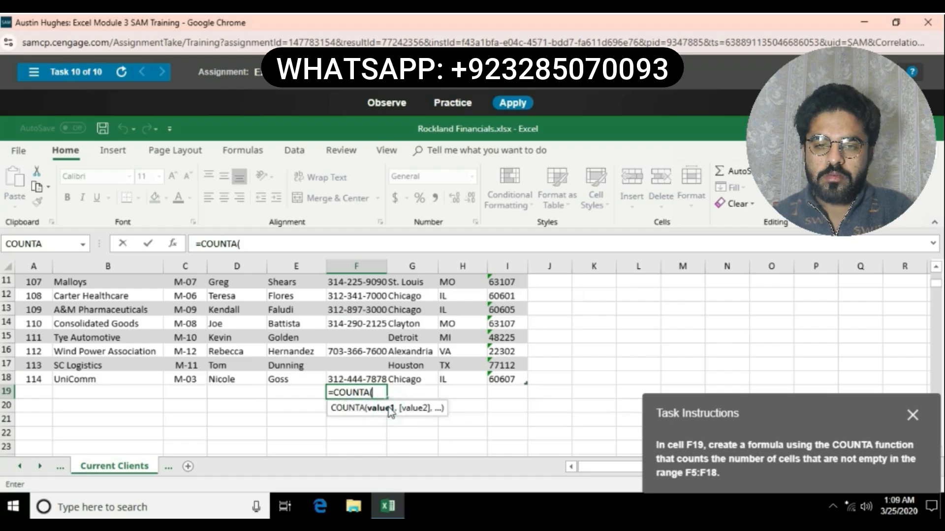
{"action": "type", "text": "F5:"}
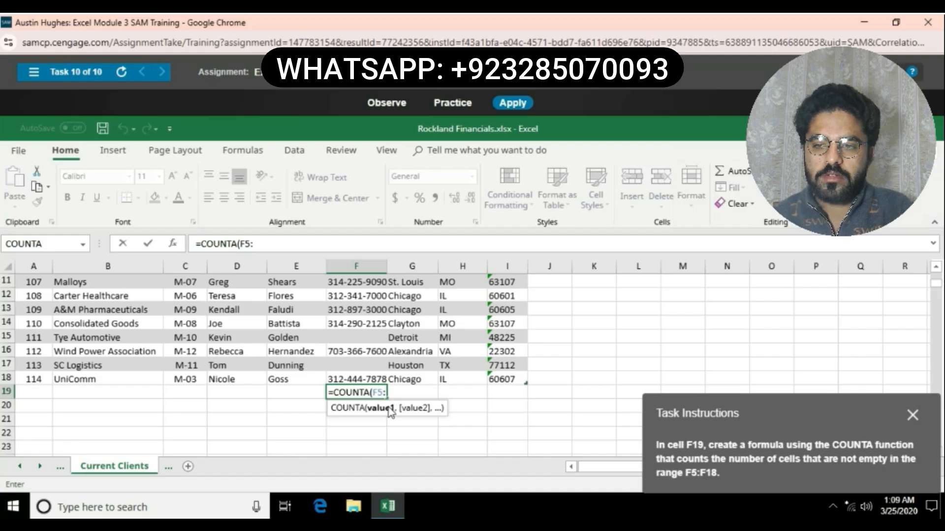
{"action": "type", "text": "F18"}
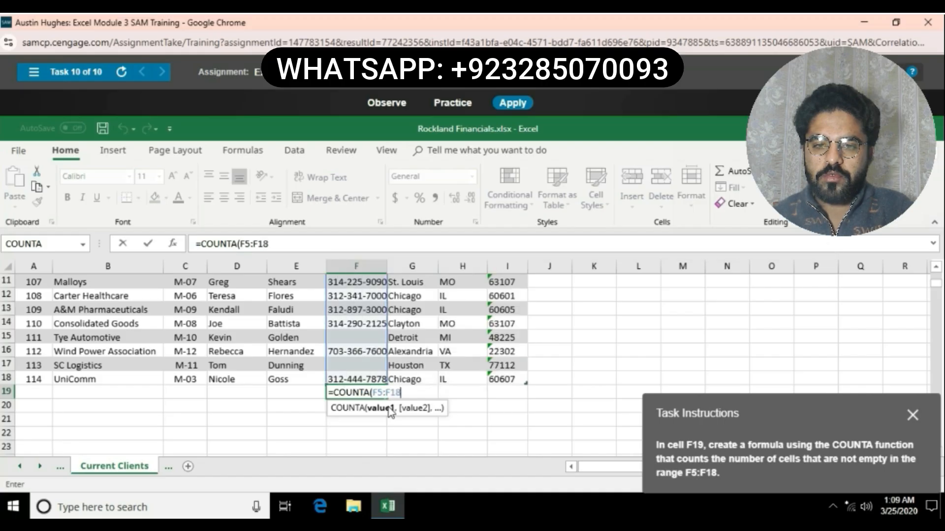
{"action": "key", "text": "Return"}
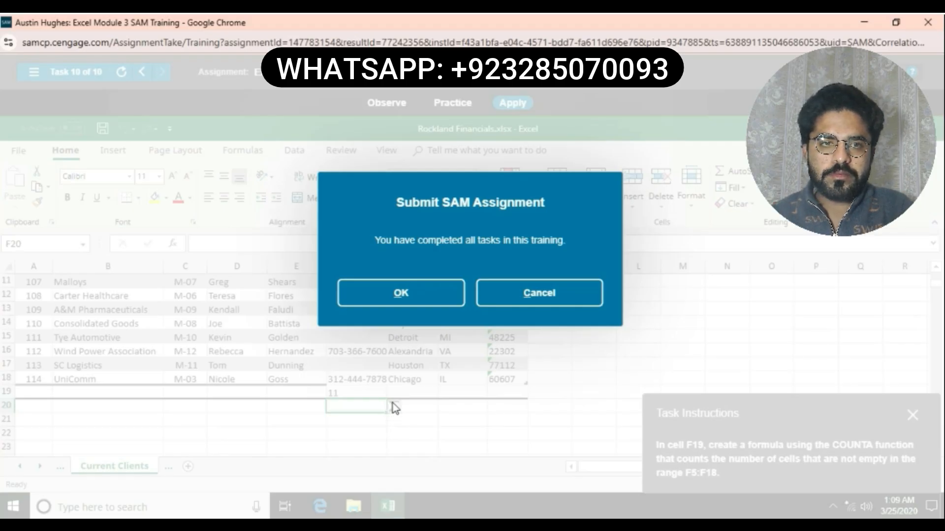
Submit the SAM training assignment, close its completion summary and acknowledge the submission back in MindTap
{"action": "left_click", "coordinate": [399, 294]}
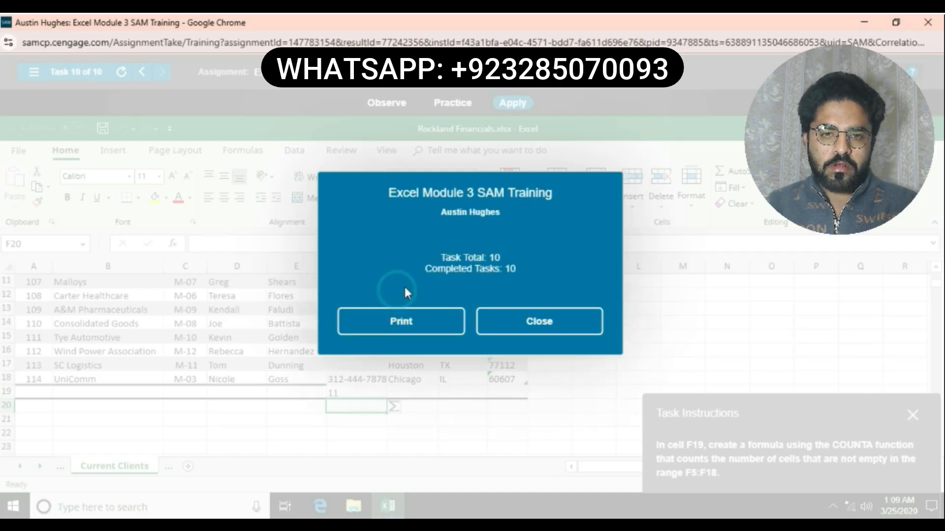
{"action": "left_click", "coordinate": [546, 319]}
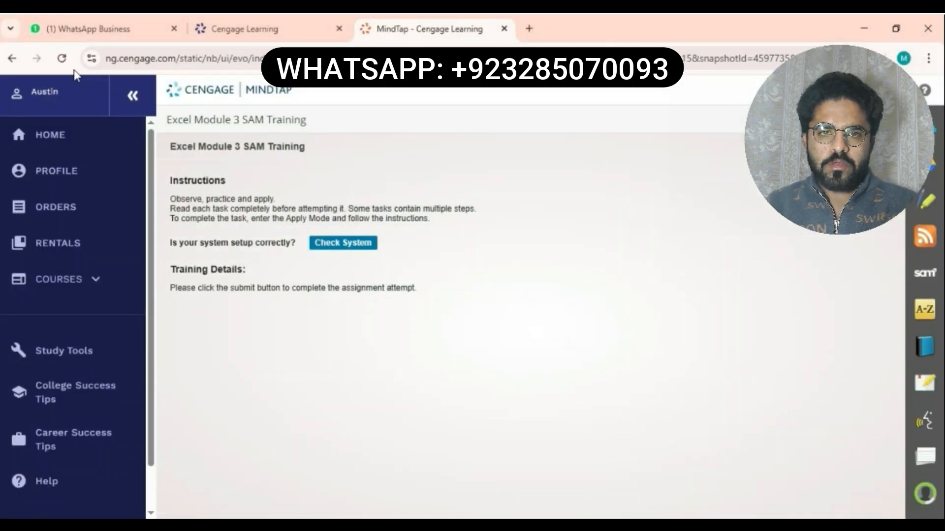
{"action": "left_click", "coordinate": [13, 62]}
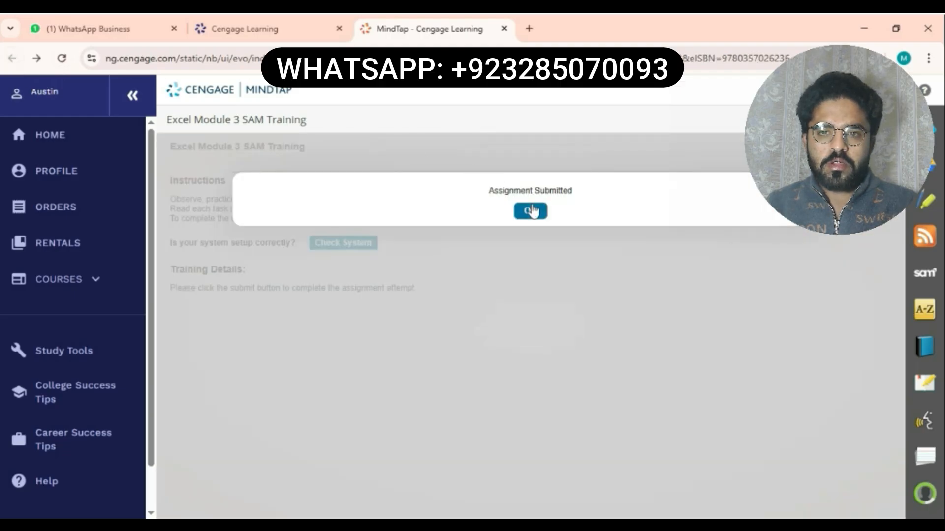
{"action": "left_click", "coordinate": [530, 211]}
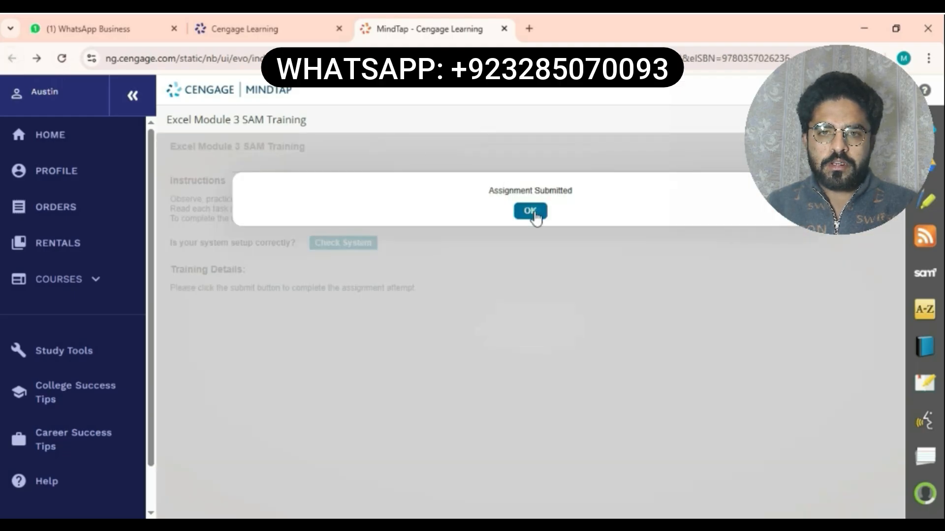
Relaunch MindTap for the COMP1000 course from the Cengage dashboard and expand Excel Module 3: Analyzing Data Using Formulas
{"action": "left_click", "coordinate": [504, 28]}
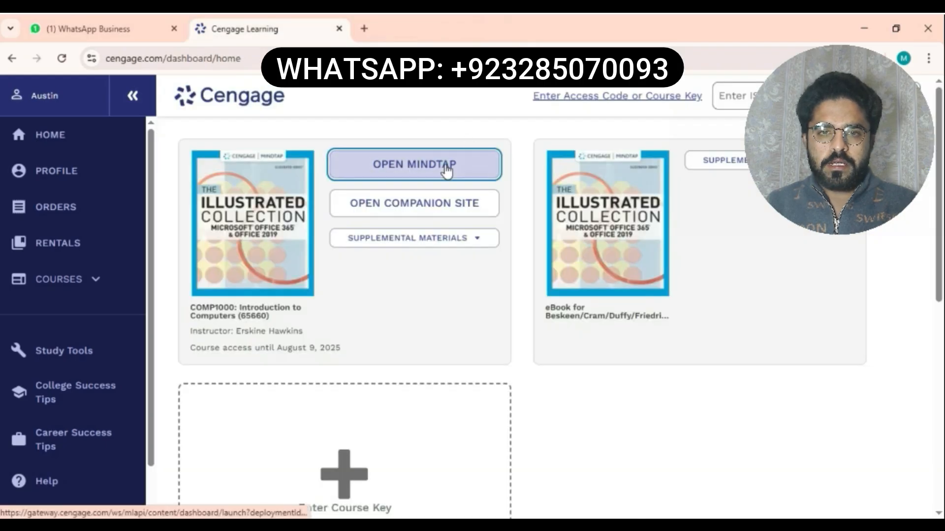
{"action": "left_click", "coordinate": [446, 168]}
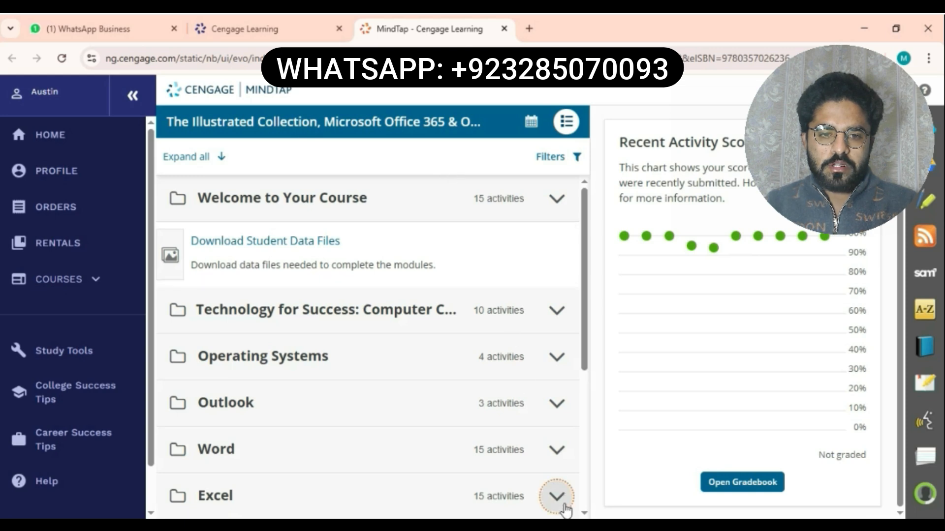
{"action": "left_click", "coordinate": [559, 499]}
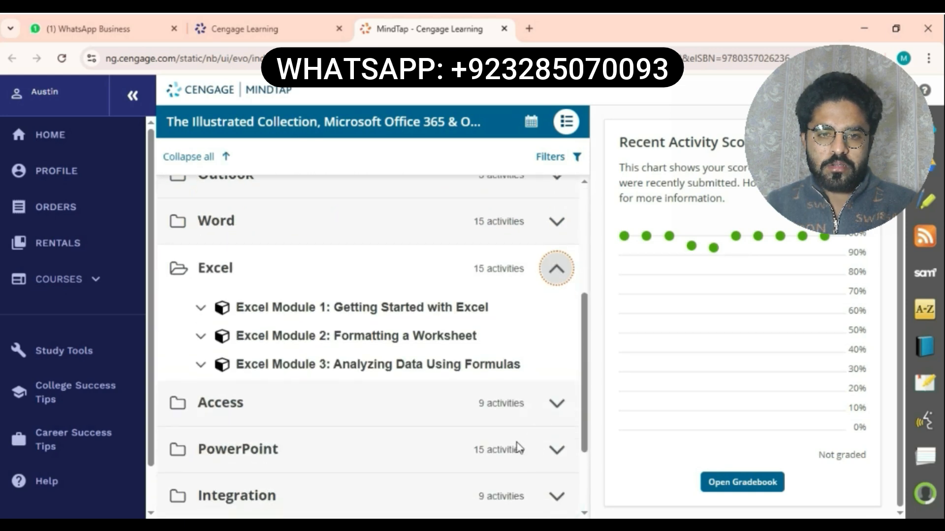
{"action": "left_click", "coordinate": [201, 364]}
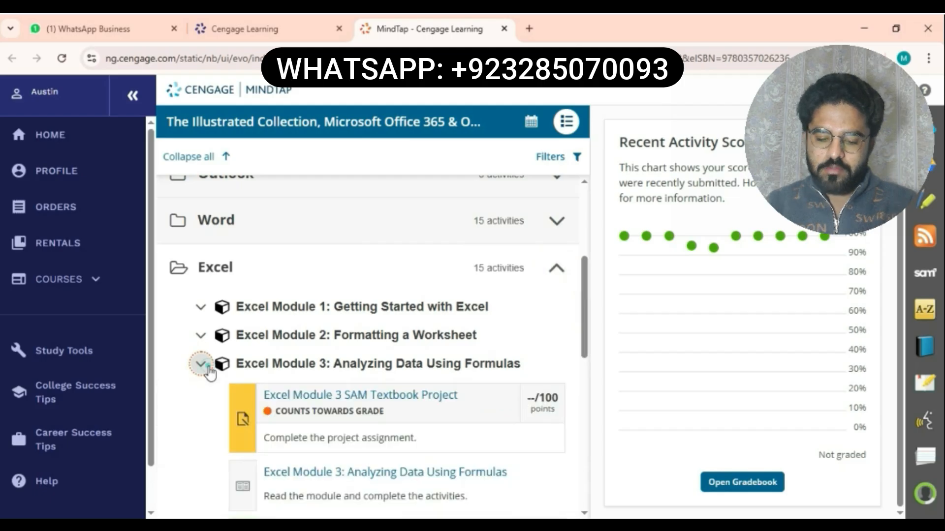
Open the Excel Module 3 SAM Training activity and examine its recorded score and attempt history
{"action": "scroll", "coordinate": [207, 365], "scroll_direction": "down", "scroll_amount": 4}
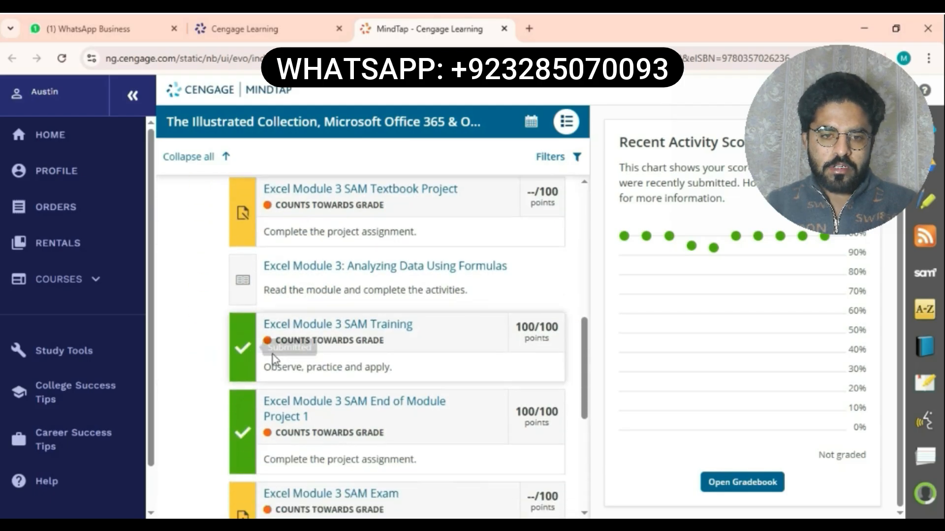
{"action": "left_click", "coordinate": [354, 335]}
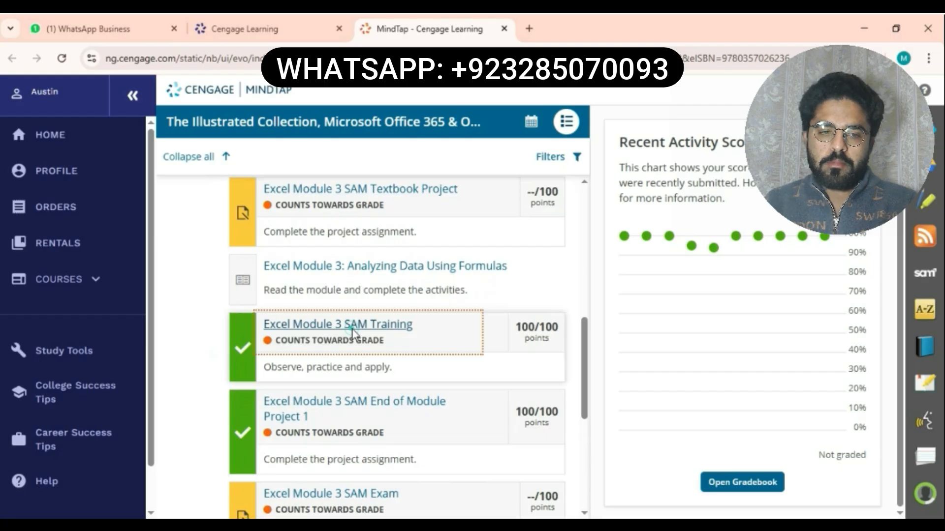
{"action": "left_click", "coordinate": [352, 331]}
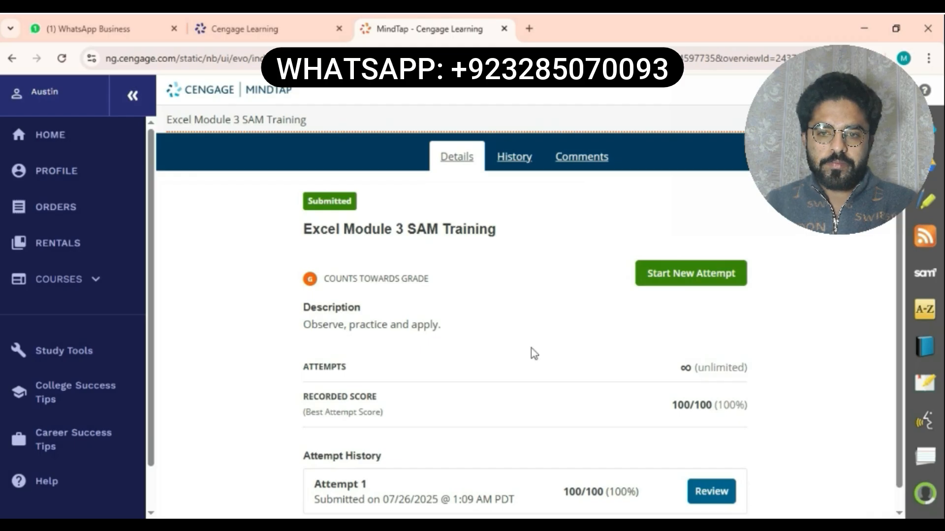
{"action": "scroll", "coordinate": [558, 359], "scroll_direction": "down", "scroll_amount": 1}
{"action": "scroll", "coordinate": [557, 359], "scroll_direction": "up", "scroll_amount": 1}
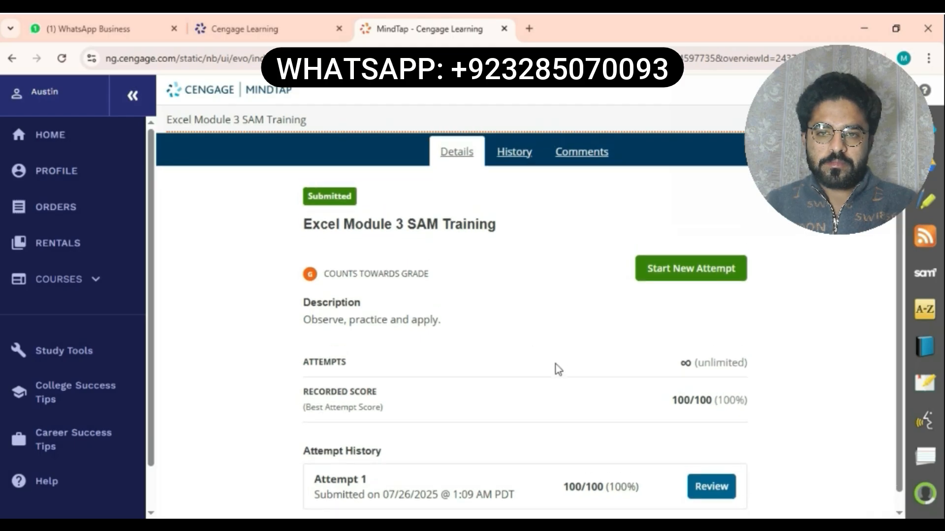